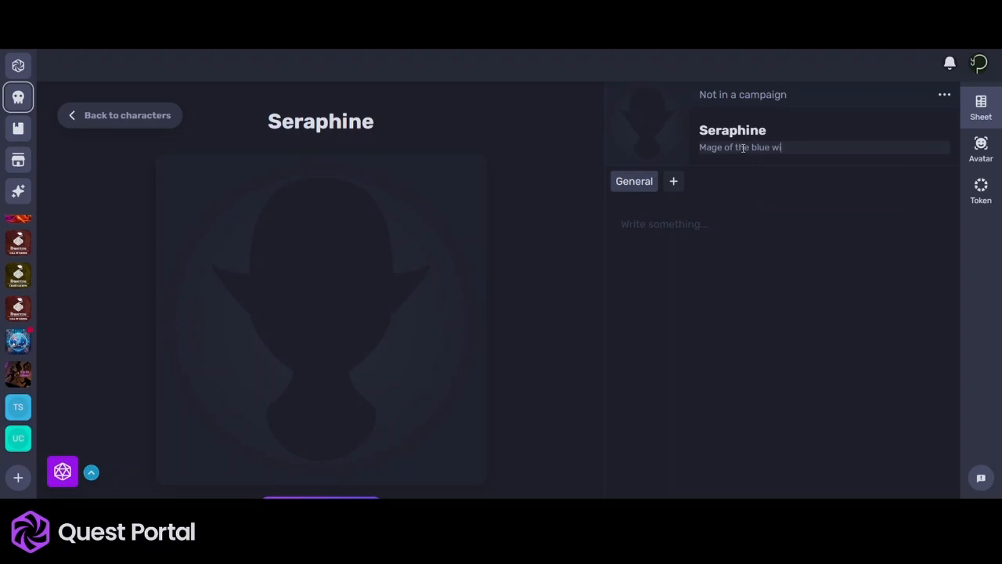
- Complete the tagline under Seraphine's name as "Mage of the blue wilds"
text(ds)
click(747, 271)
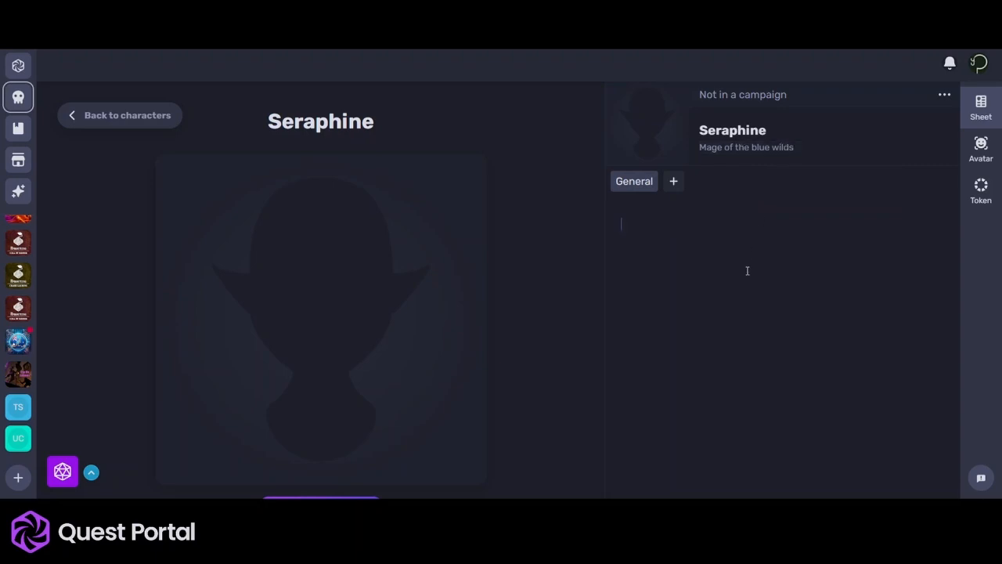
- Set Seraphine's avatar to the ready-made portrait of the horned, curly-haired mage holding blue flames
click(979, 144)
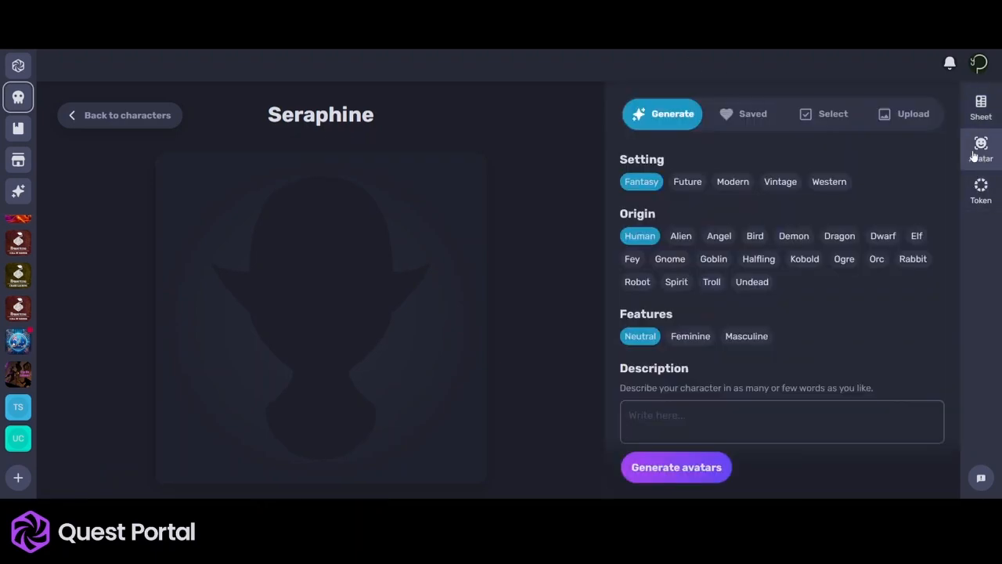
click(756, 119)
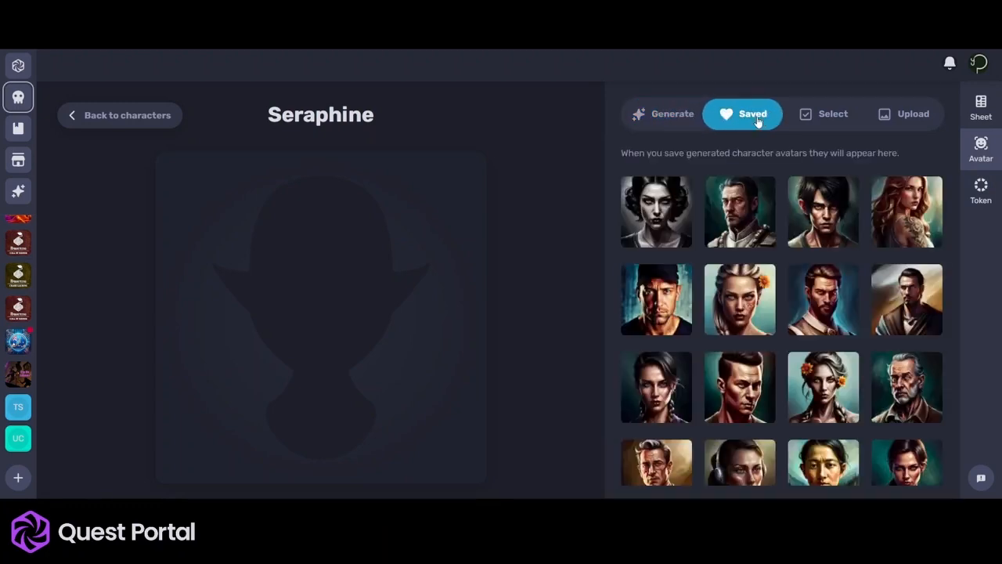
click(833, 119)
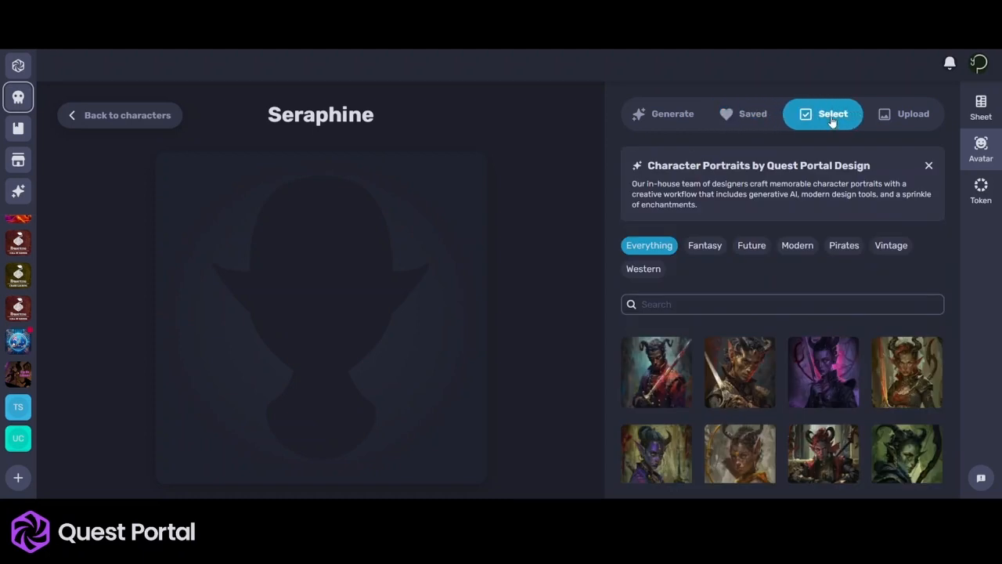
click(898, 116)
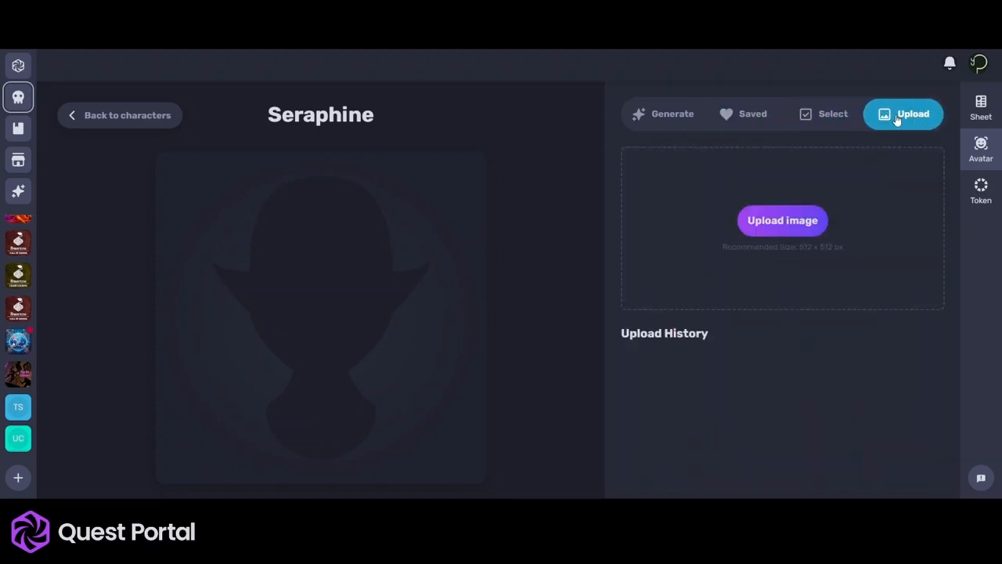
click(828, 121)
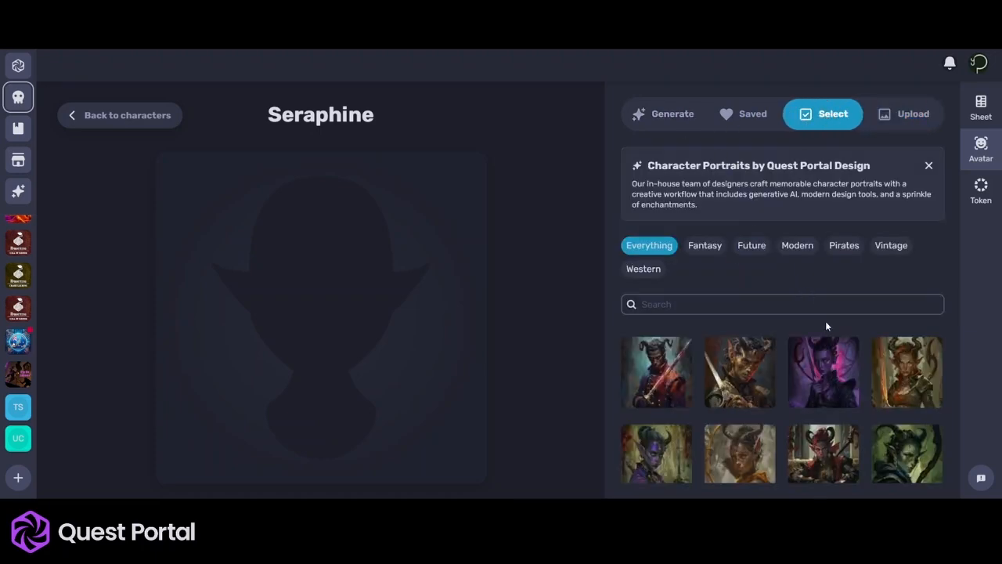
scroll(832, 366, down, 1)
scroll(832, 366, down, 5)
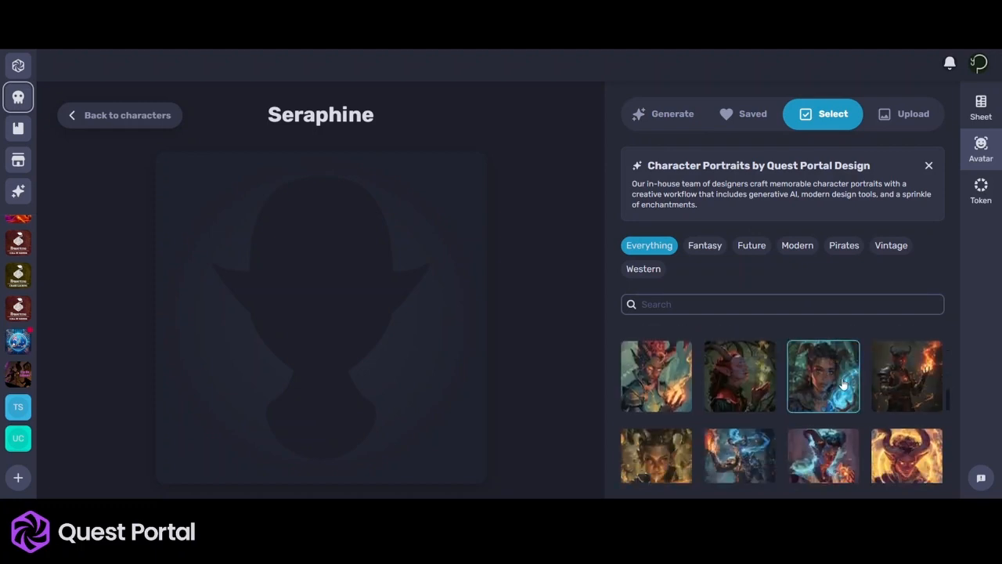
click(843, 383)
click(338, 491)
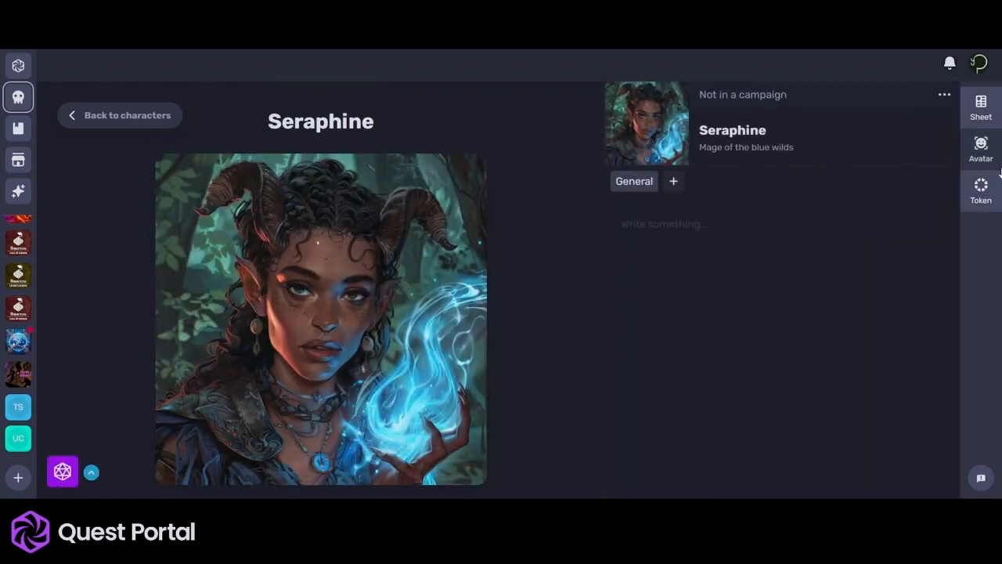
- Give the character token a rainbow border color, a brown background and the larger-spiked starburst border style
click(991, 197)
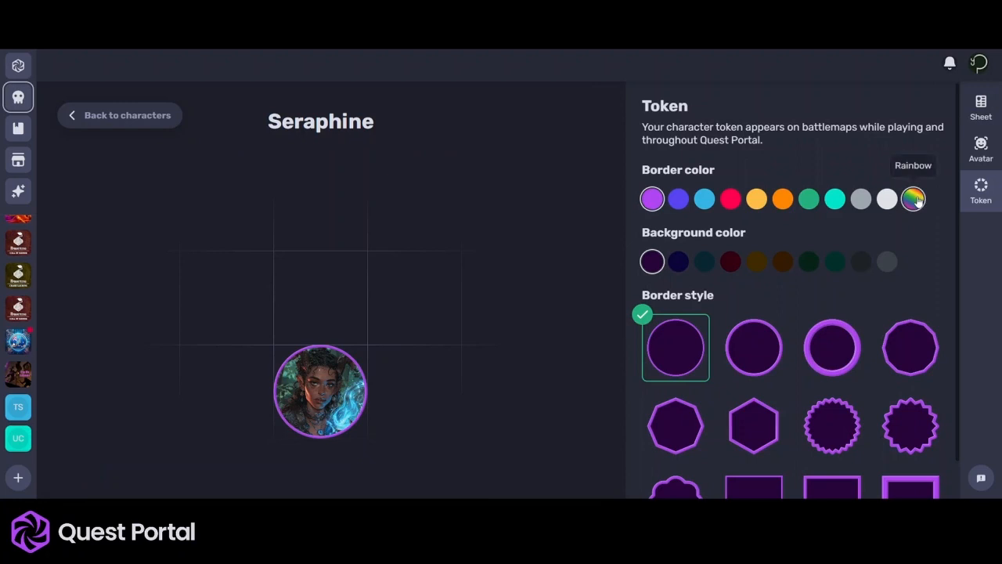
click(913, 199)
click(783, 263)
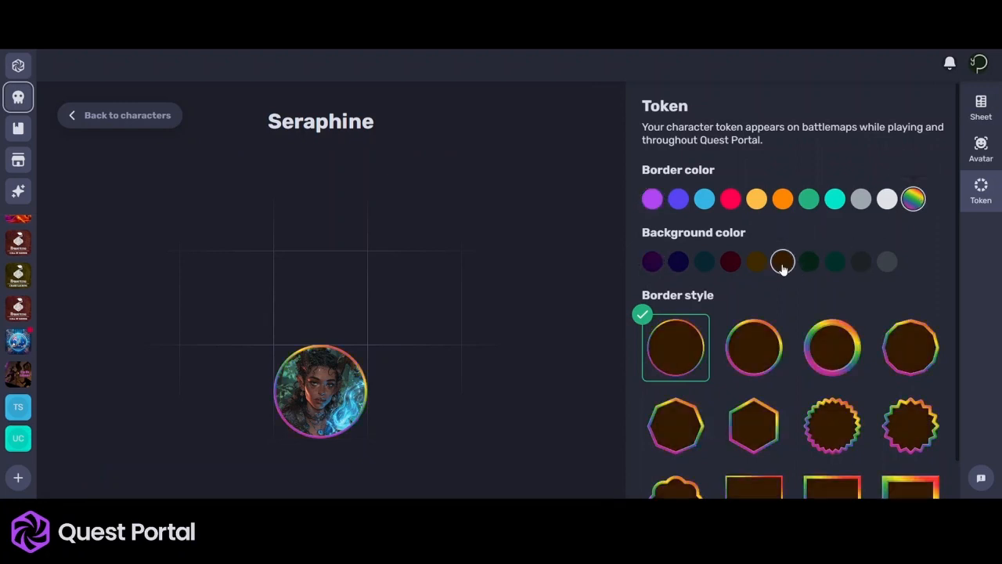
click(892, 433)
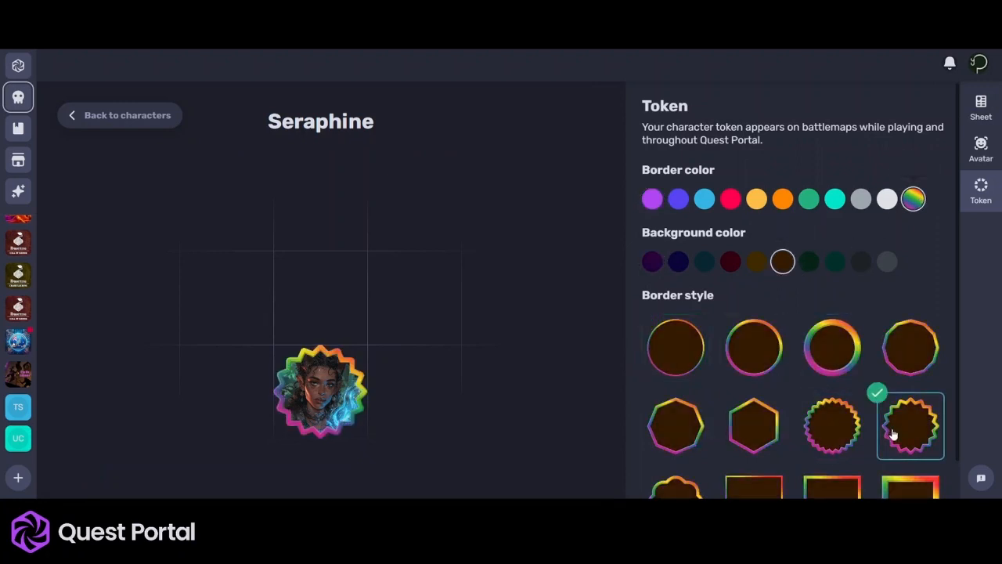
scroll(892, 433, down, 1)
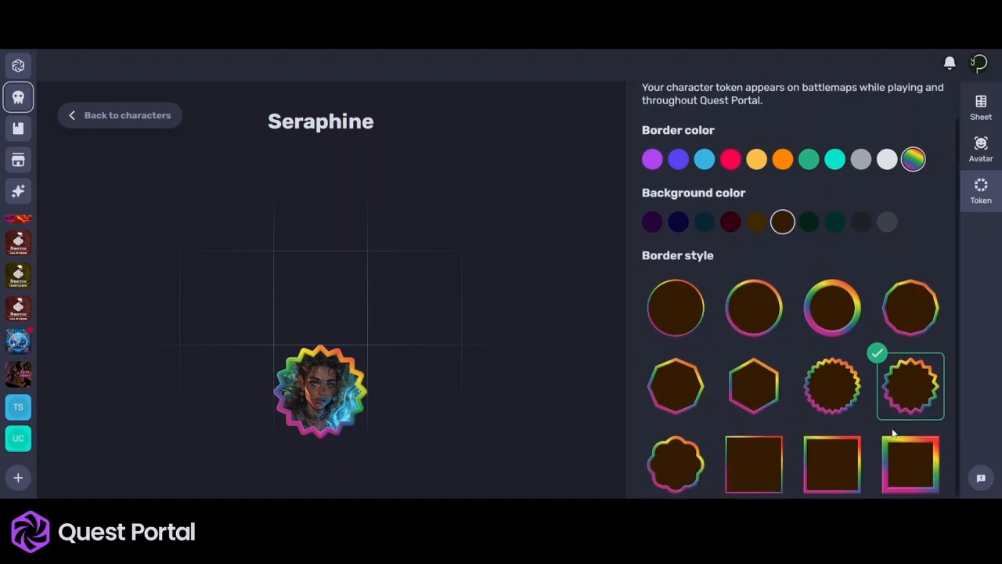
- In a text box on the General sheet, write "Seraphine is a lady of the wilds. She has a distrust of society because words lie"
click(981, 107)
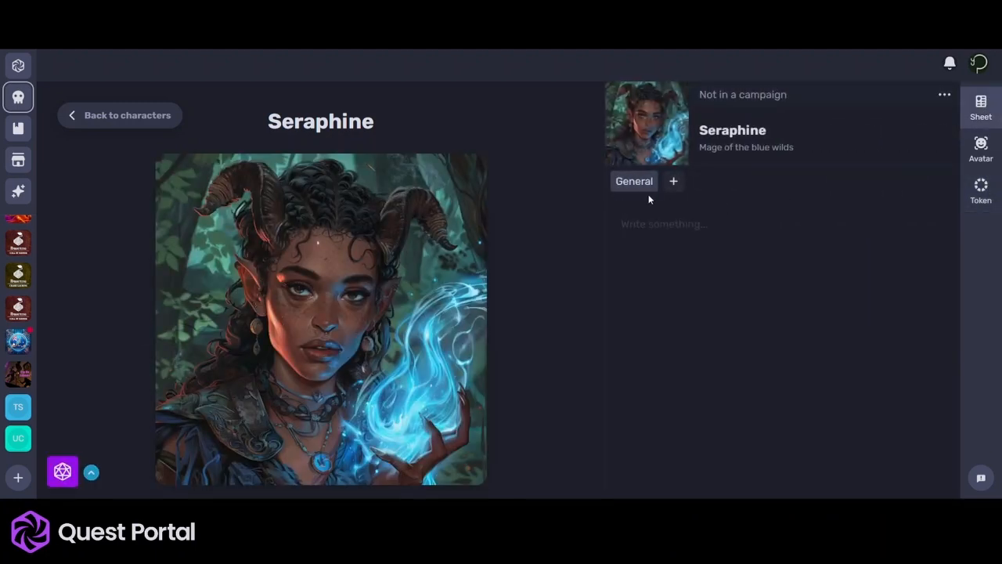
click(650, 240)
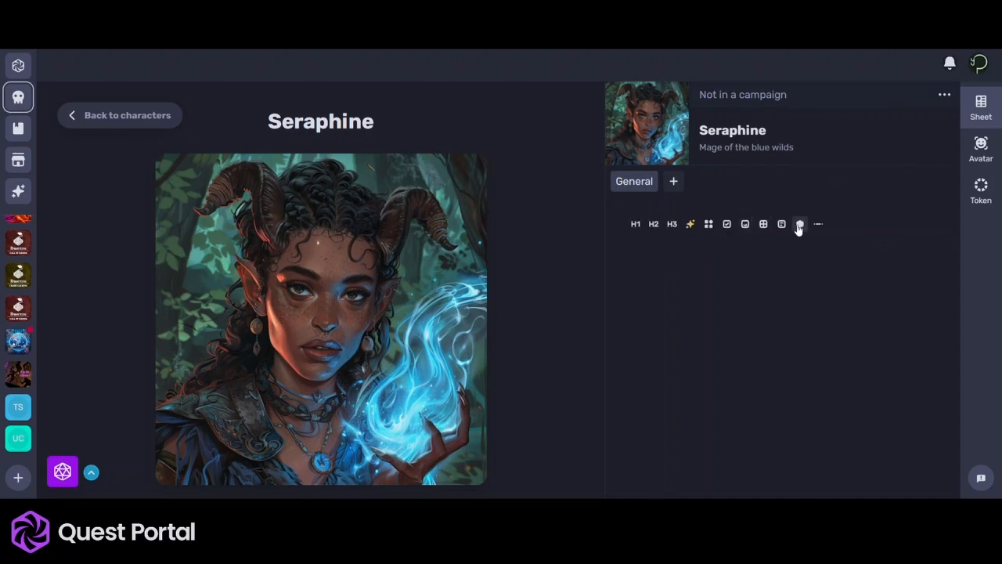
click(782, 227)
text(Seraphine is a lady of the wilds. She has a dis)
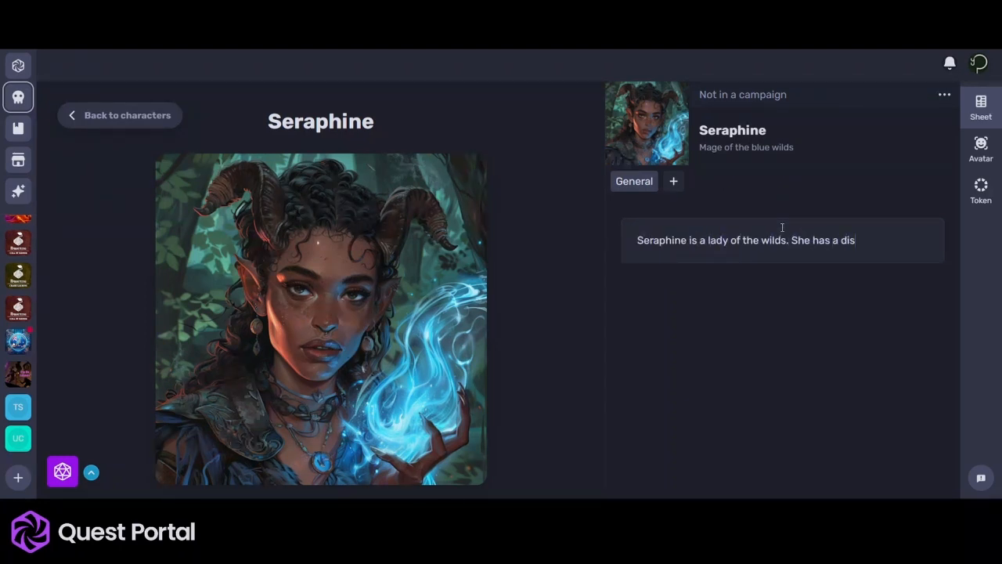
text(trust of society because words lie, but the b)
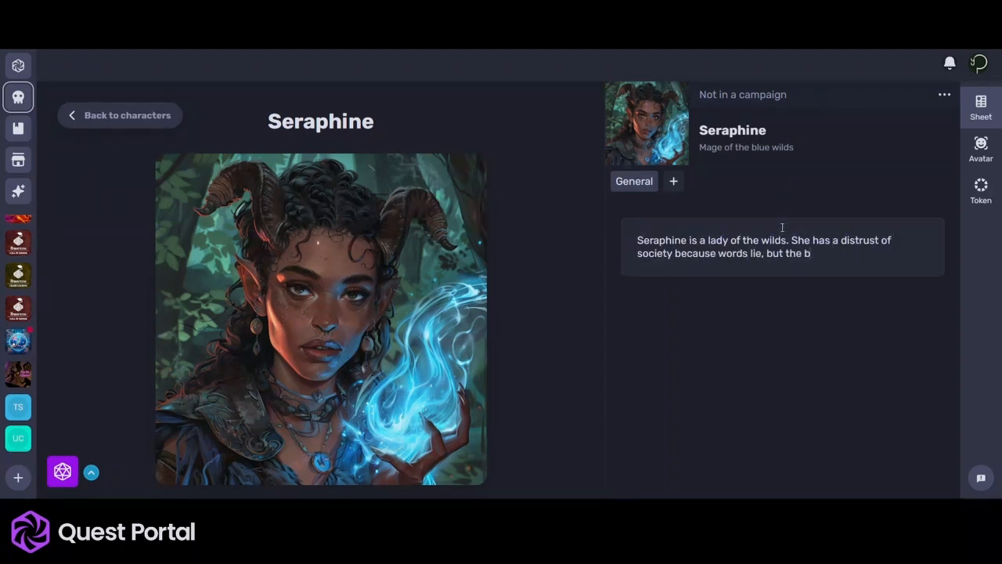
- Finish the description with "but the brutality of nature is honest – more than language could ever be.", correcting the spelling of "could"
text(rutality of nature is honest – more than language culd ever be.)
key(Left)
key(Left)
key(Left)
key(Left)
key(Left)
key(Left)
key(Left)
key(Left)
key(Left)
key(Left)
key(Left)
key(Left)
text(o)
- Generate AI Notes of the Secrets type below the description from the prompt "Seraphine, a mage of the blue wilds"
click(738, 330)
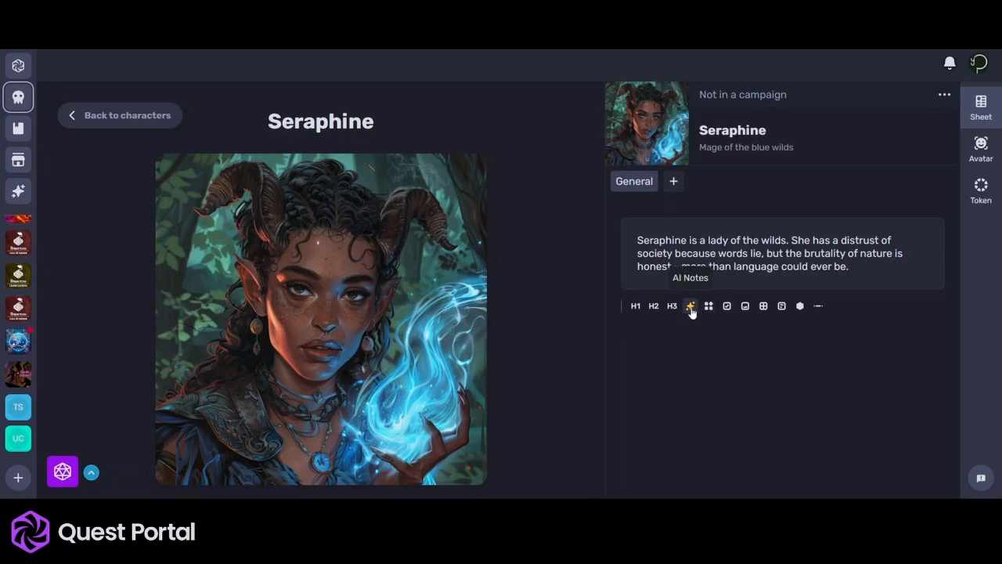
click(689, 307)
click(752, 326)
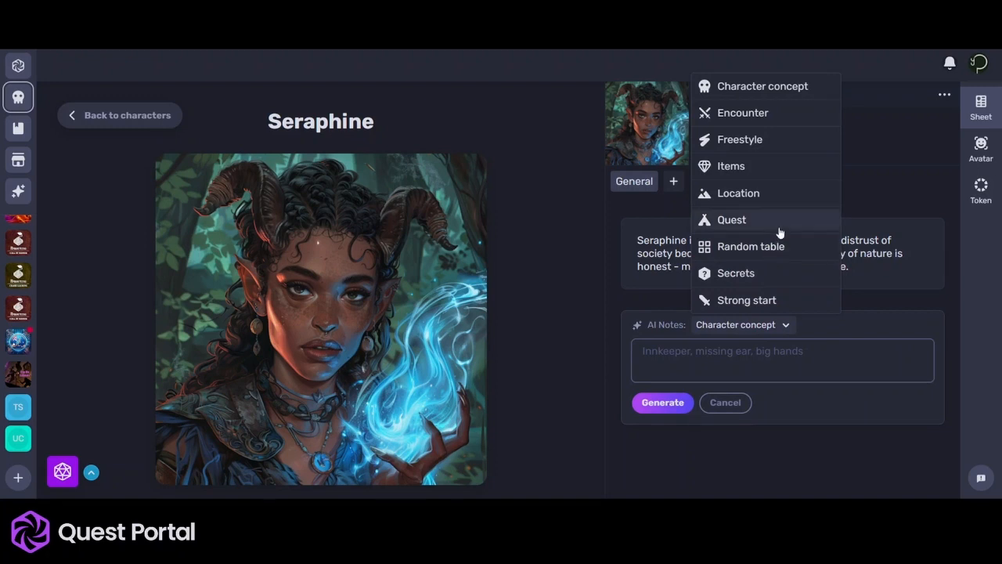
click(767, 275)
click(713, 350)
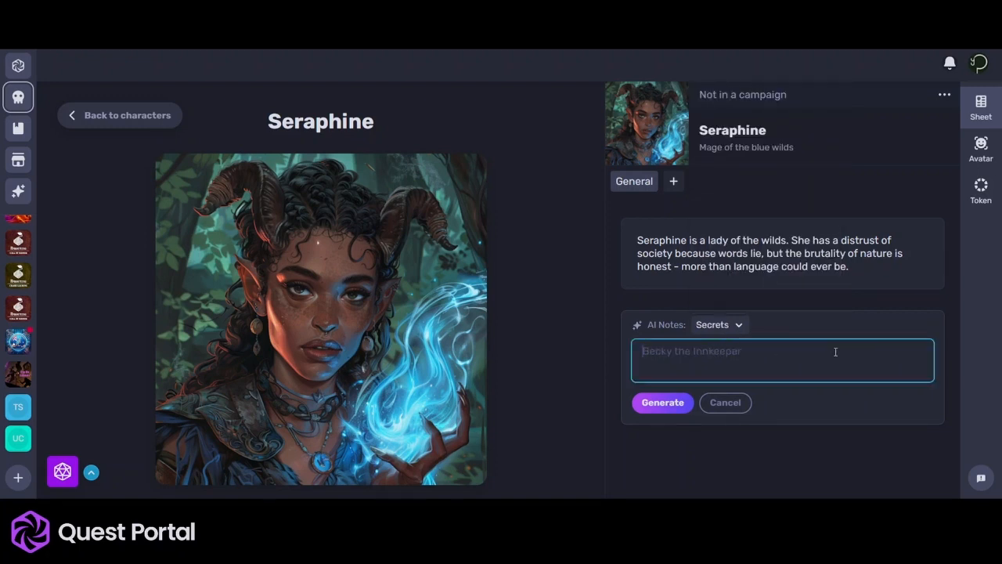
text(Seraphine, a mage of the wilds)
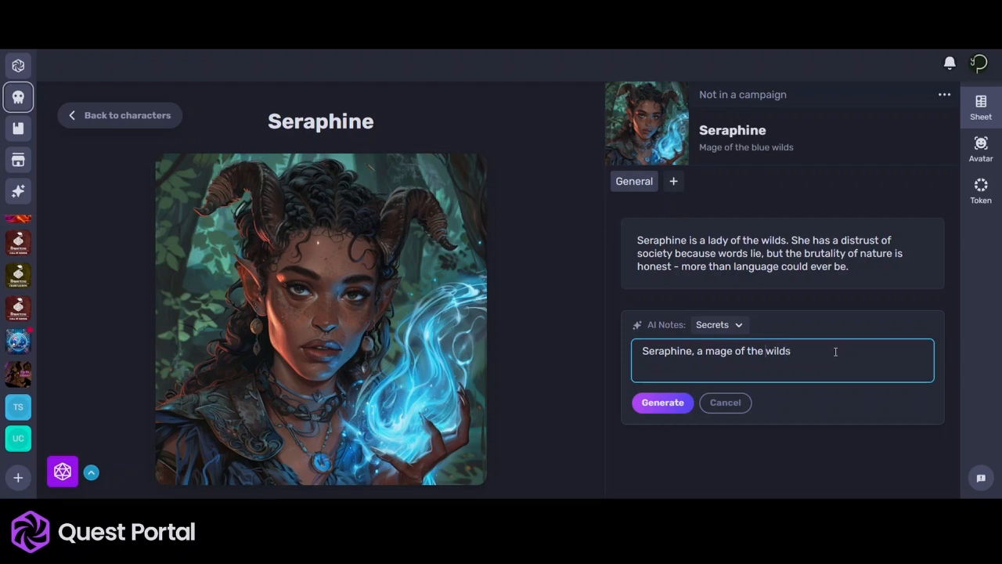
text(blue)
click(681, 408)
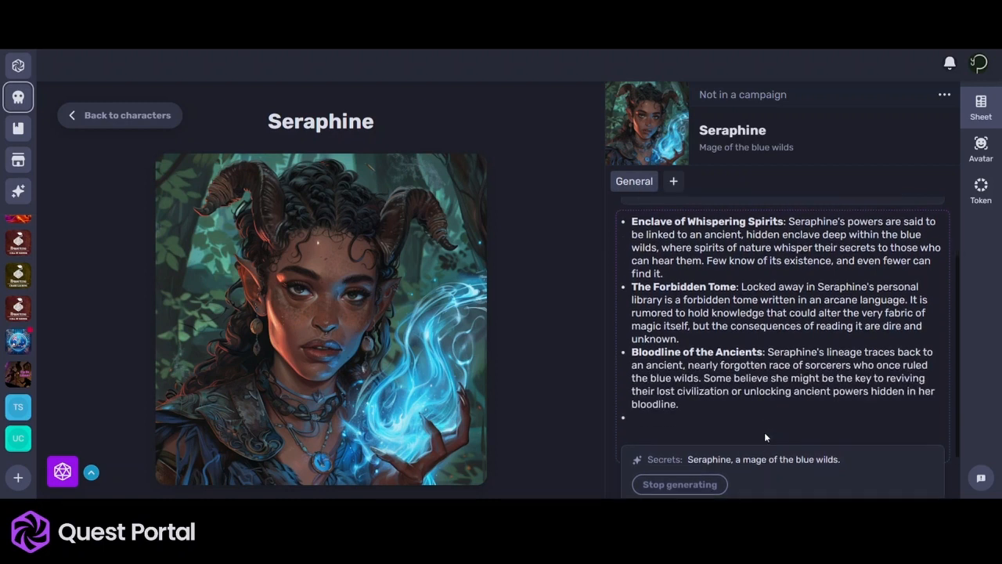
- Stop the AI generation partway and keep the secrets written so far
click(708, 472)
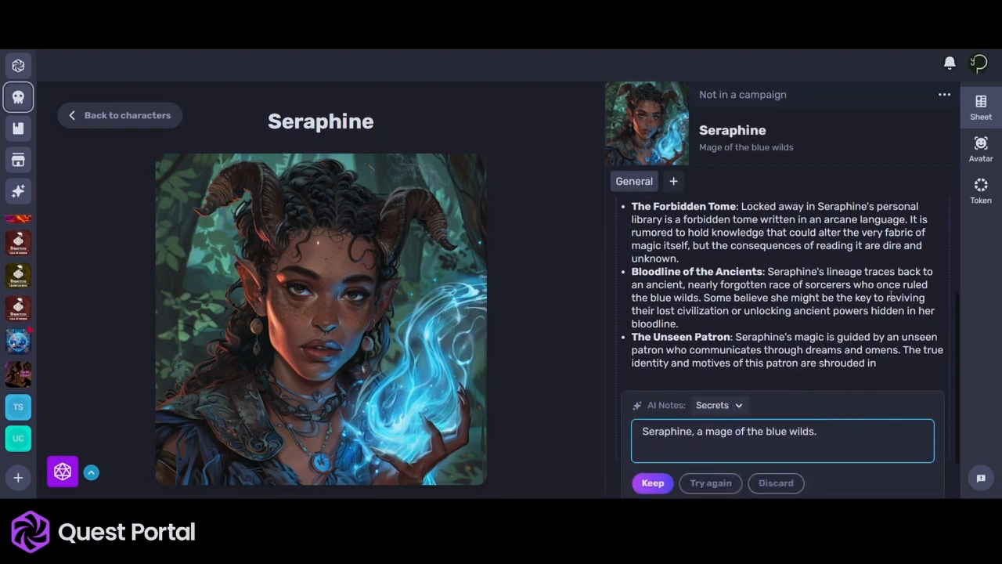
drag(899, 361, 632, 350)
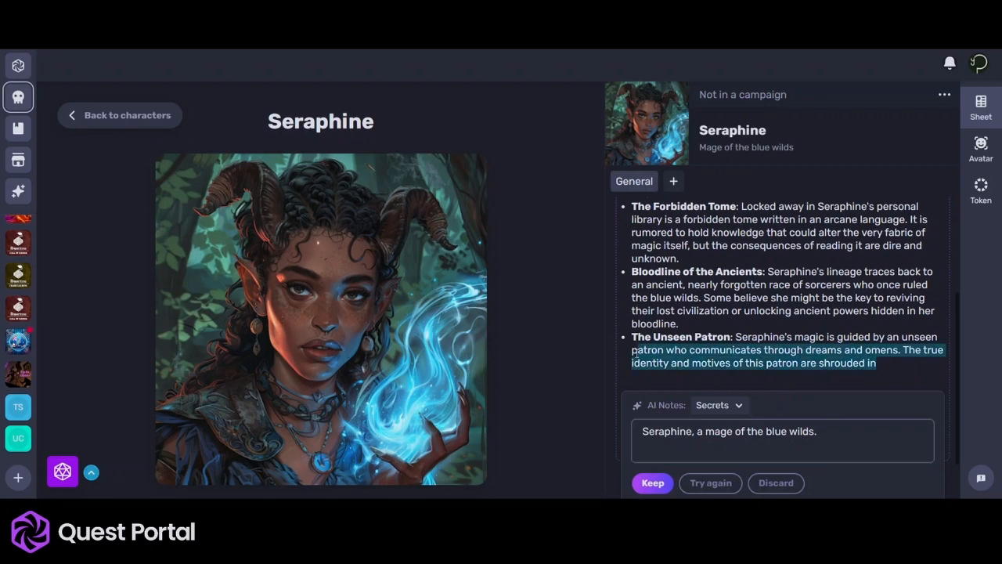
click(651, 482)
- Delete every generated secret except Bloodline of the Ancients and turn that entry into a plain paragraph without a bullet
drag(915, 447, 632, 418)
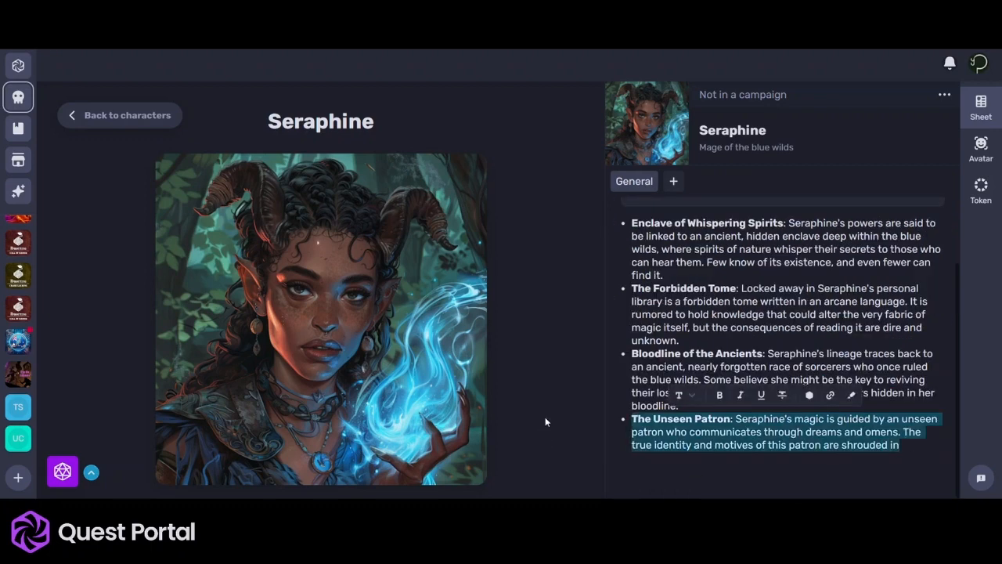
key(BackSpace)
drag(679, 379, 631, 261)
key(BackSpace)
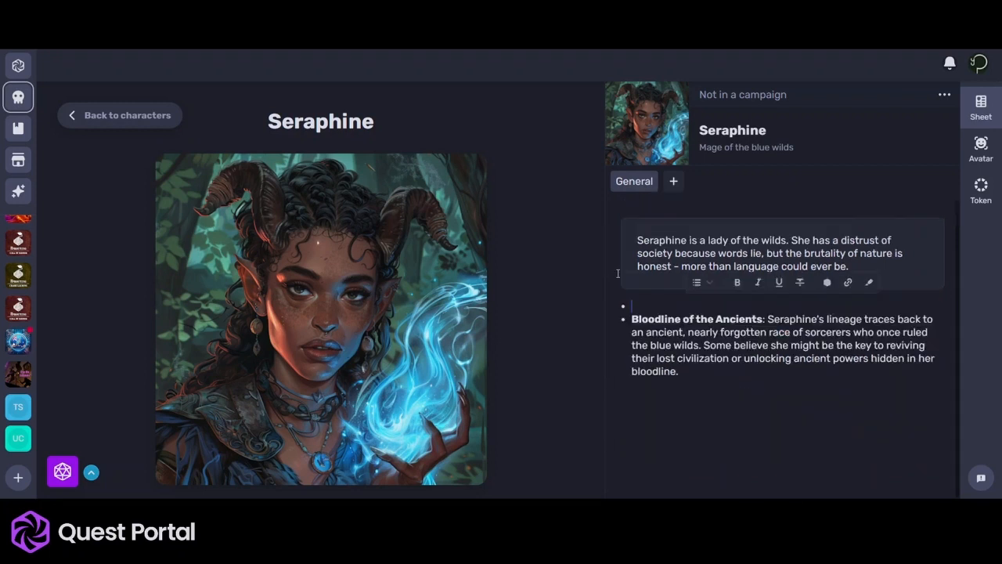
key(BackSpace)
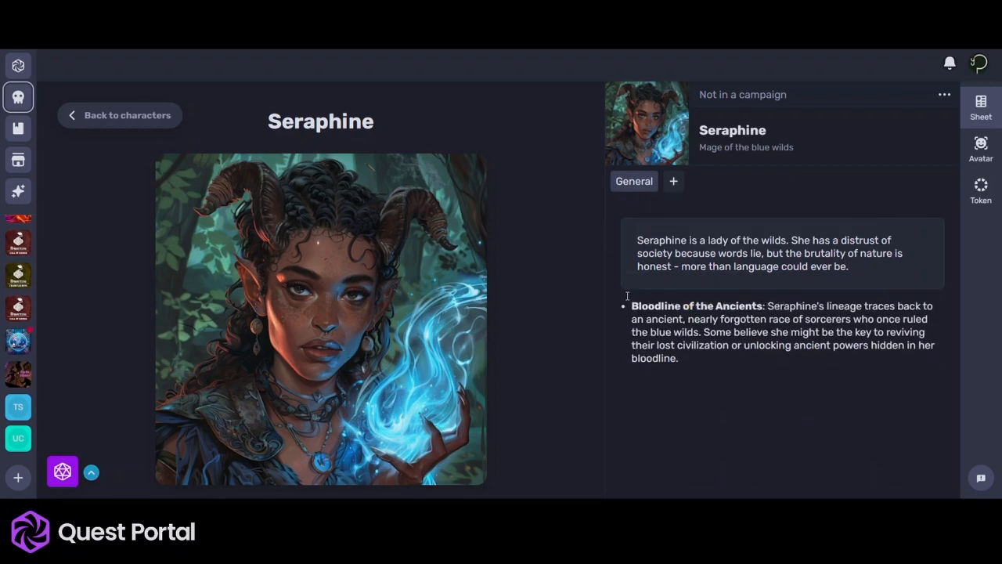
key(BackSpace)
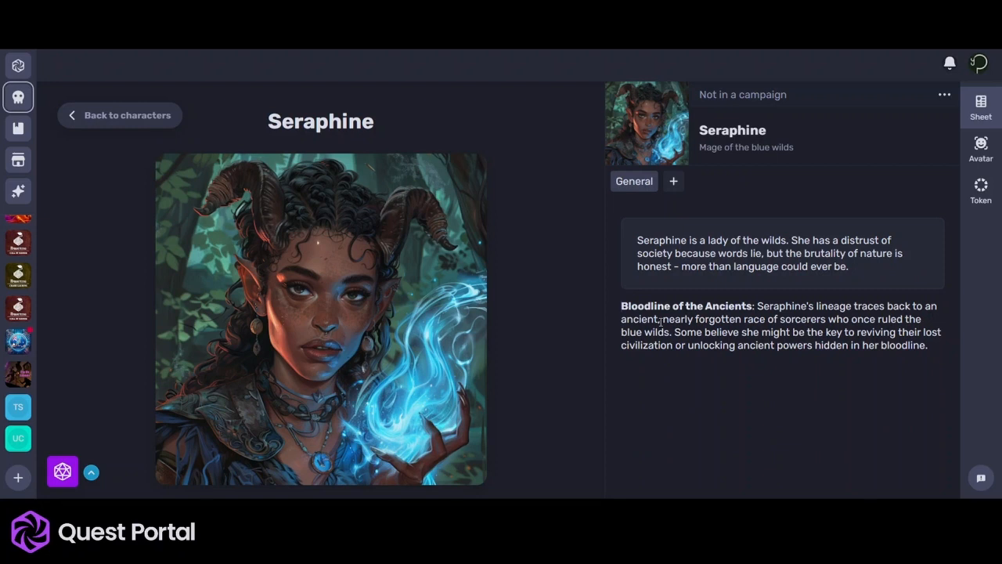
- Add a second page to the character sheet and name it "Stats & Equip"
click(673, 181)
click(719, 181)
click(730, 201)
text(Sta)
key(BackSpace)
key(BackSpace)
key(BackSpace)
key(BackSpace)
key(BackSpace)
key(BackSpace)
key(BackSpace)
key(BackSpace)
key(BackSpace)
key(BackSpace)
text(St)
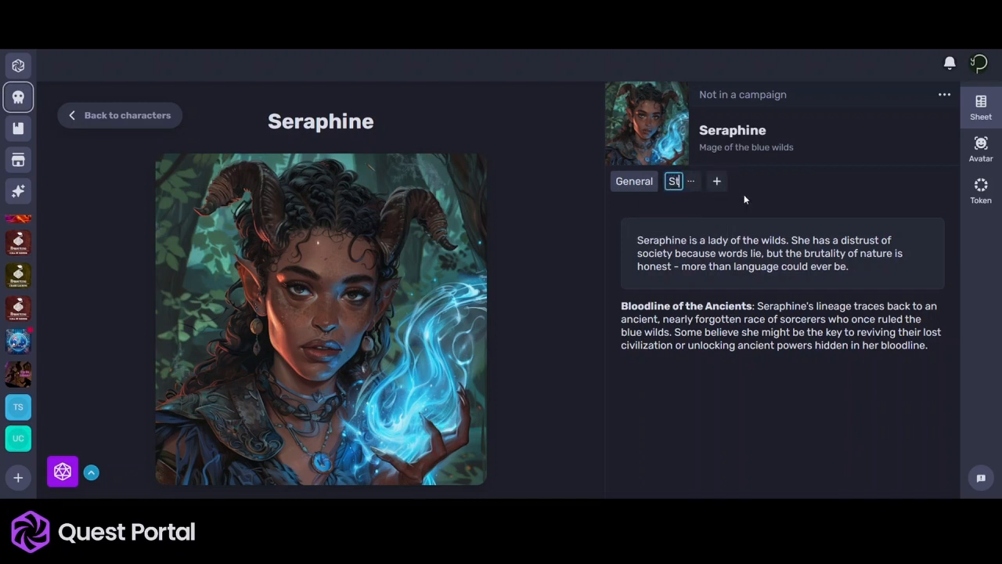
text(ats)
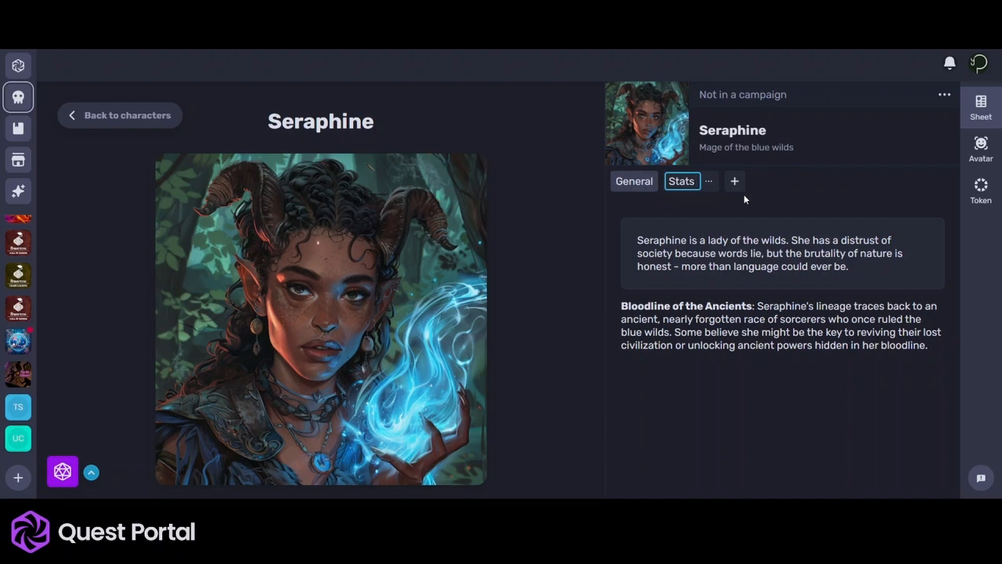
text( & Equip)
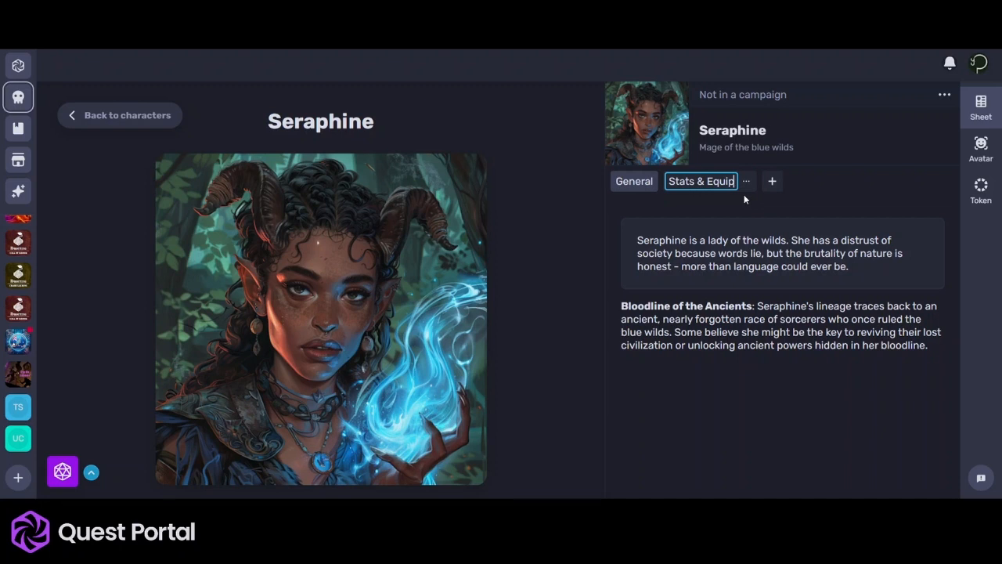
key(Return)
- Start the Stats & Equip page with a Heading 2 reading "Stats"
click(698, 181)
click(726, 258)
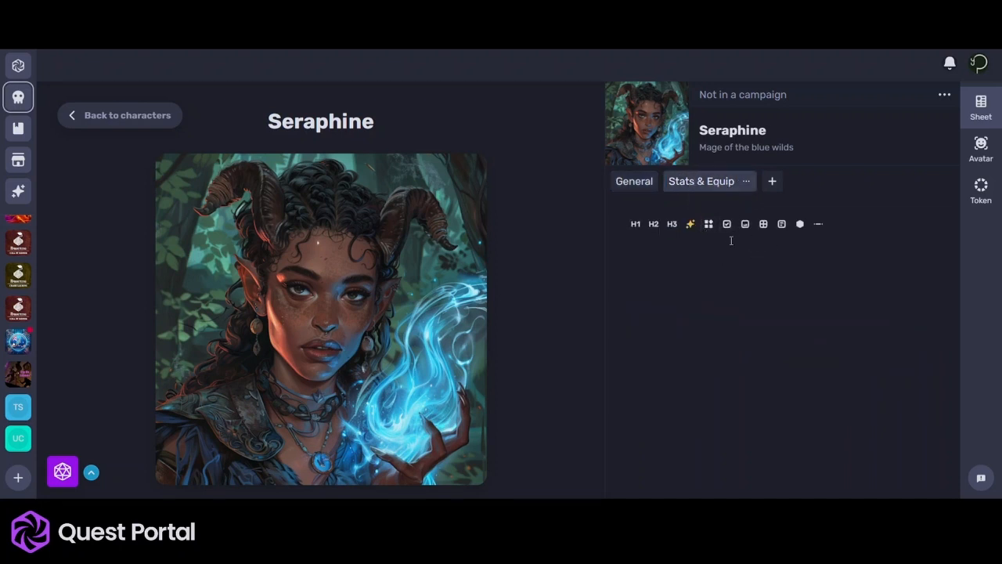
click(650, 224)
text(S)
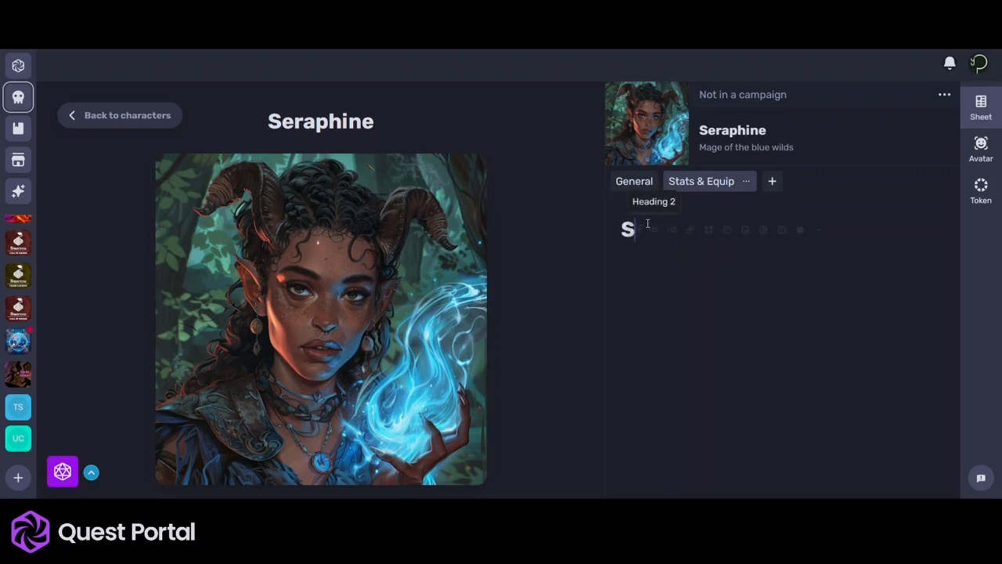
text(tats)
key(Return)
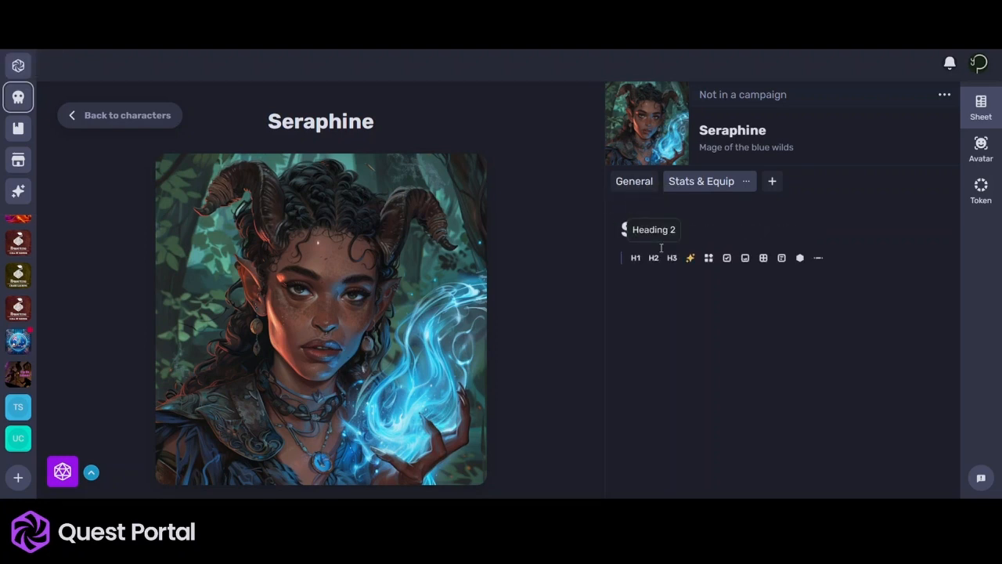
- Insert a table with one extra column, labelling Str, Int, Wis down the first column and Cha, Con, Dex down the third
click(763, 258)
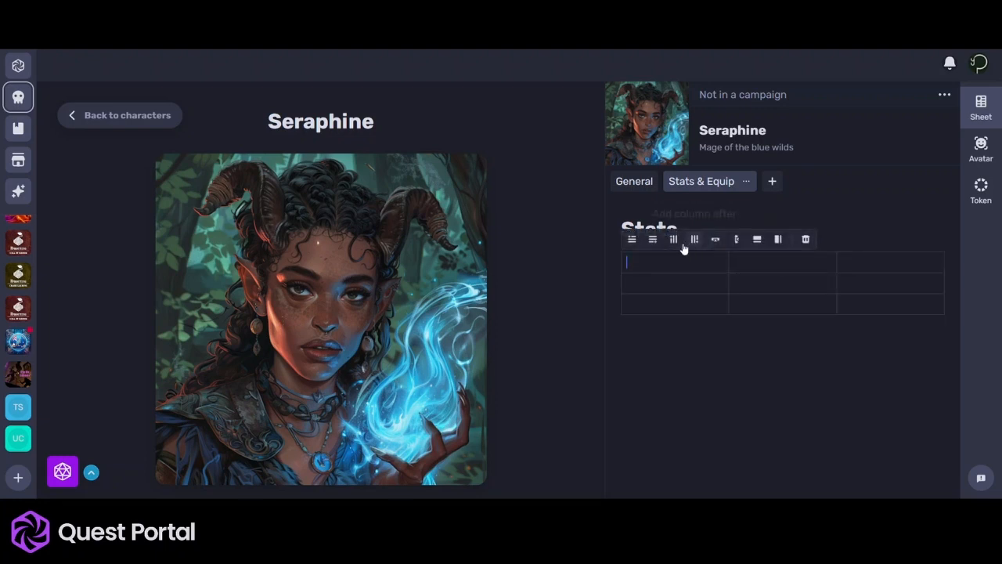
click(673, 239)
text(Str)
key(Down)
text(Int)
key(Down)
text(Wis)
click(842, 258)
text(Cha)
key(Down)
text(Con)
key(Down)
text(Dex)
- Enter the ability scores beside their labels: Str 8, Int 18, Wis 20, and 7, 9 and 16 for the remaining abilities
click(739, 270)
text(8)
click(886, 286)
text(9)
click(757, 283)
text(18)
click(883, 265)
text(7)
click(735, 310)
text(20)
click(880, 283)
text(20)
key(BackSpace)
key(BackSpace)
text(16)
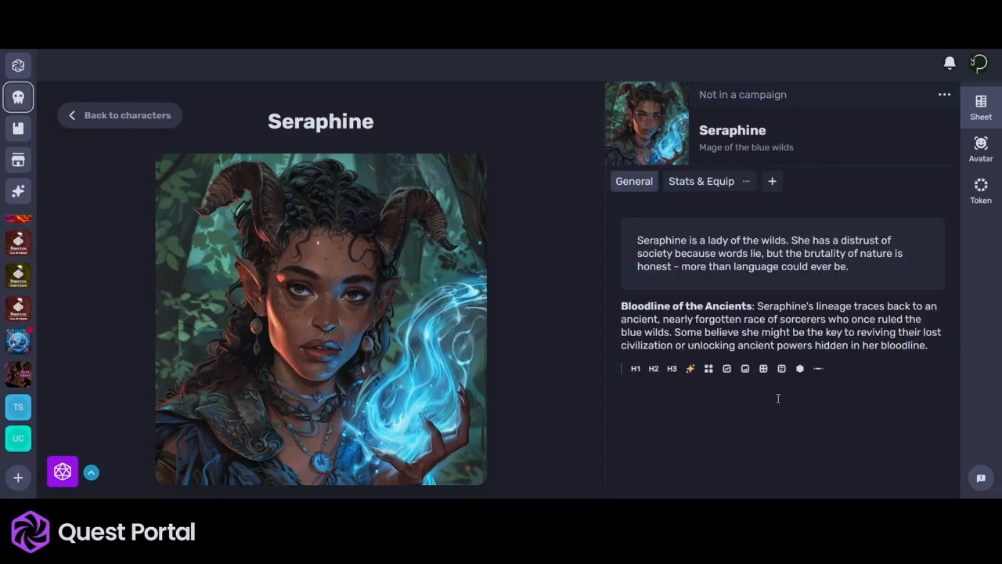
- Start a checklist below the Bloodline of the Ancients paragraph with the item "Find information about the blue wild sorcerers."
click(727, 368)
text(Find the origins)
key(BackSpace)
key(BackSpace)
key(BackSpace)
key(BackSpace)
key(BackSpace)
key(BackSpace)
key(BackSpace)
key(BackSpace)
key(BackSpace)
key(BackSpace)
text(informaiton about the blue wild sorcerers)
right_click(704, 368)
click(799, 148)
click(830, 379)
text(.)
key(Return)
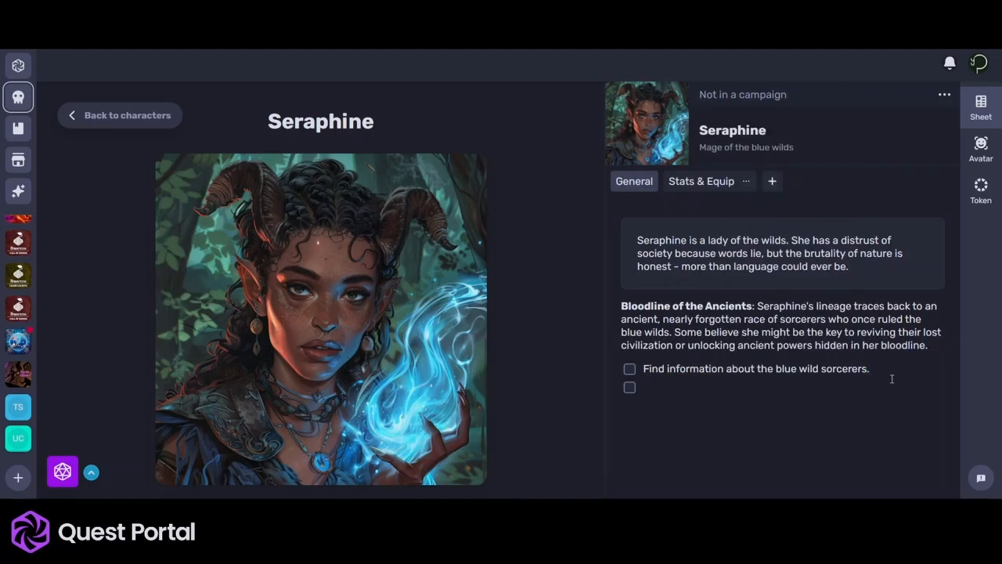
- Add the checklist items "Access the dream realm.", "Buy a shield for Dalla." and "Find the lost silver mine."
text(Access the dream realm.)
key(Return)
text(Buy e )
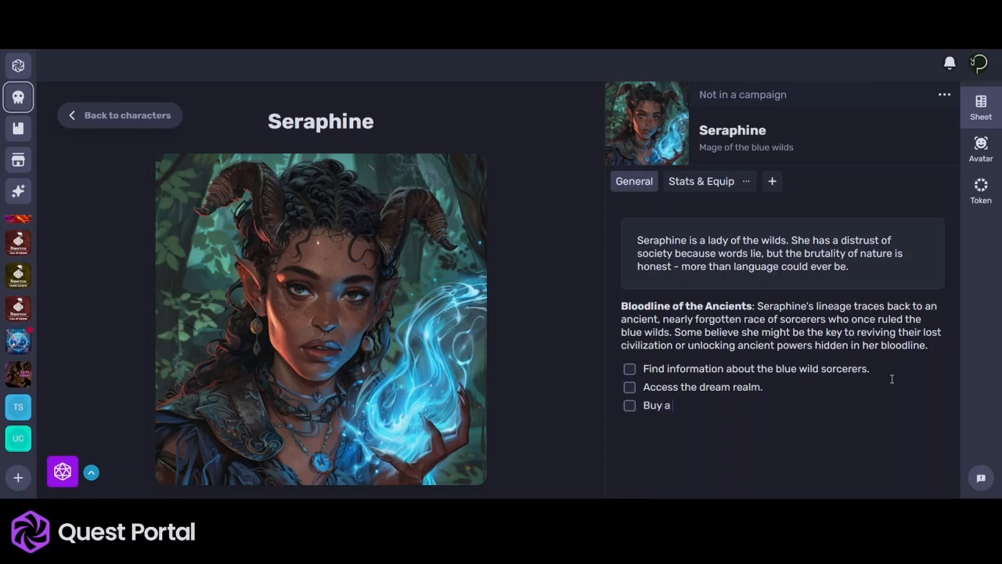
text(shield for Dalla.)
key(Return)
text(Find the lost silver mine.)
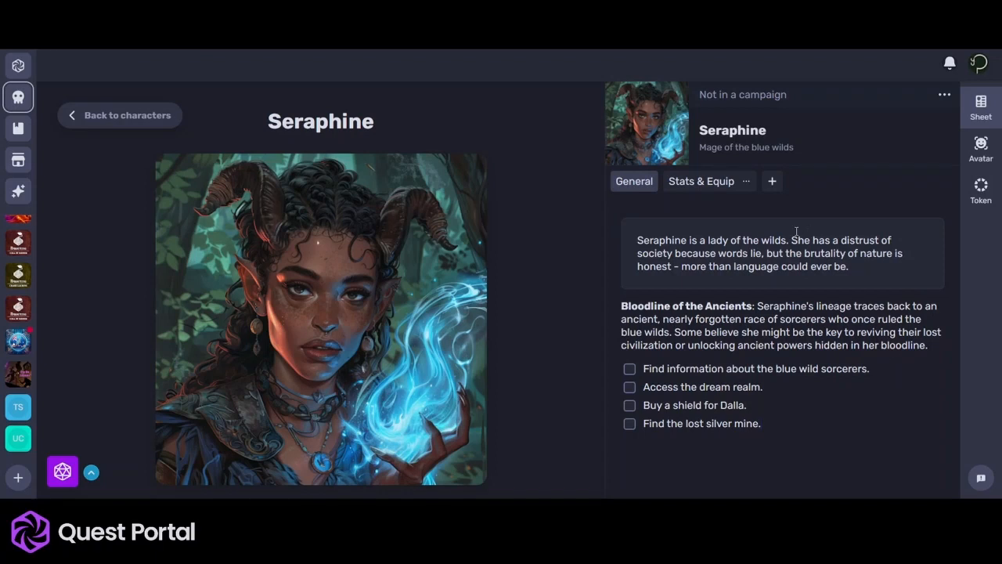
- Insert a horizontal divider between the Bloodline of the Ancients paragraph and the checklist
click(943, 342)
key(Return)
click(819, 368)
click(957, 368)
- Add a heading reading "Quests / To Do" between the divider and the checklist
click(644, 379)
key(Return)
key(Up)
key(BackSpace)
click(653, 379)
text(Quests )
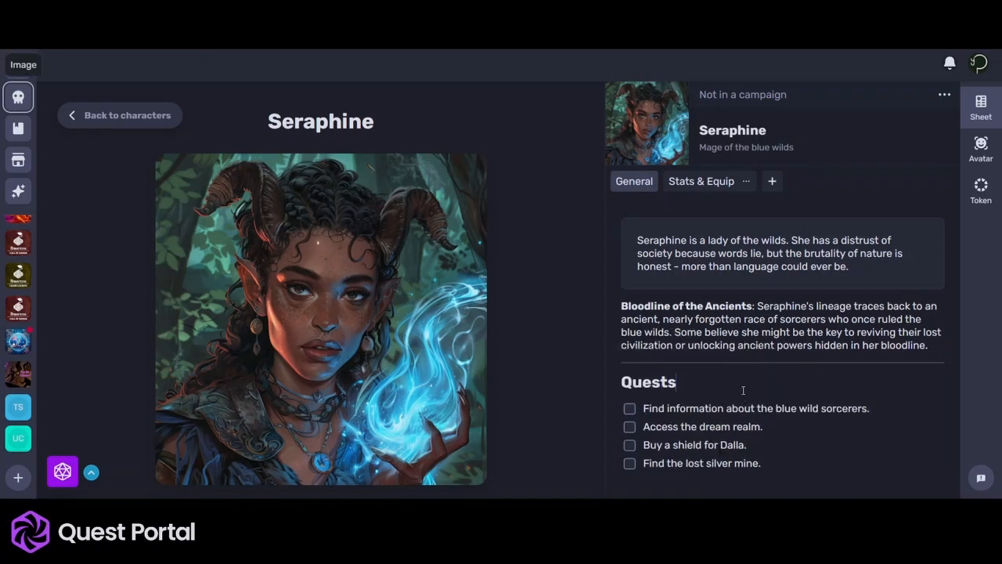
text(/ to Do)
key(Left)
key(Left)
key(Left)
key(Left)
key(BackSpace)
text(T)
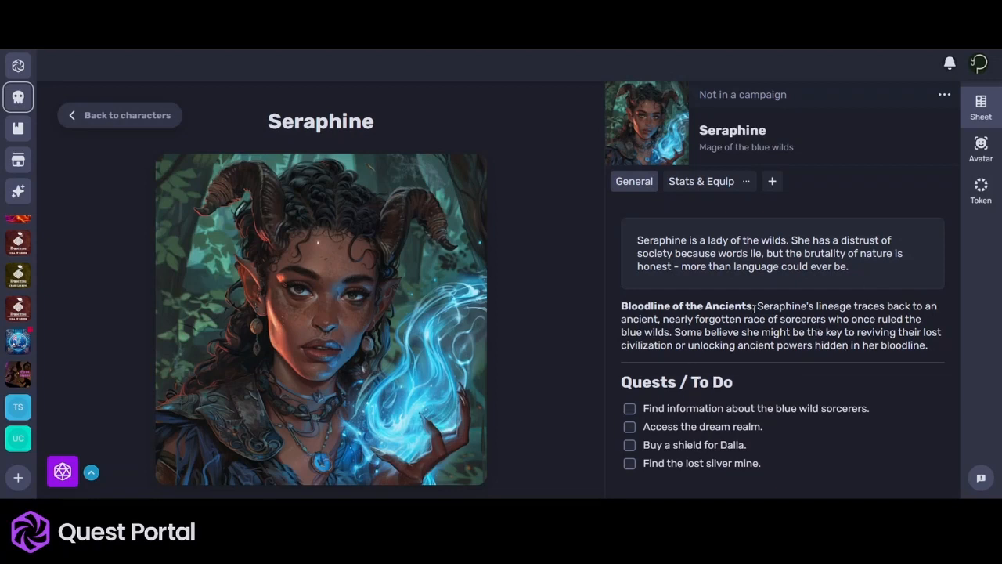
drag(933, 345, 614, 305)
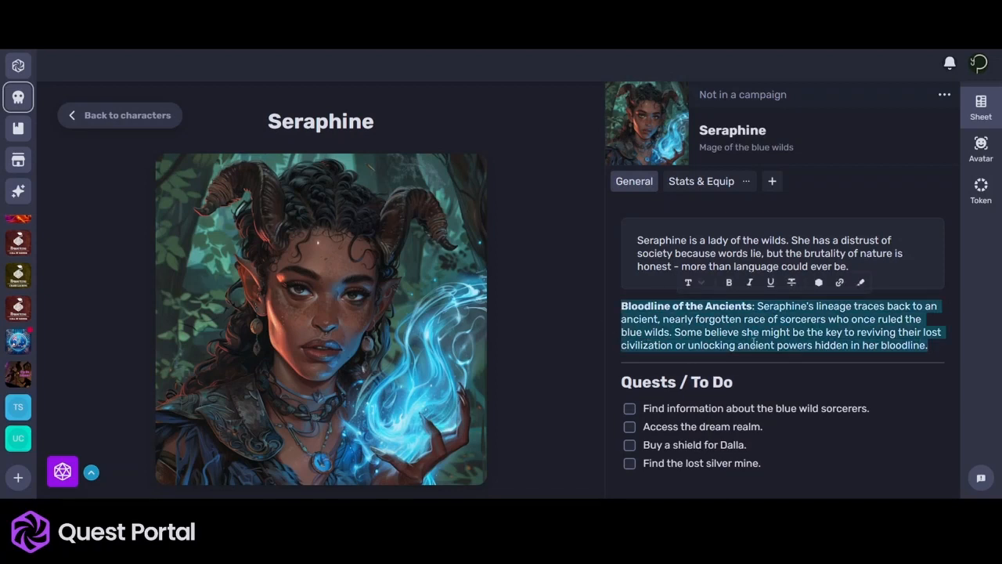
click(842, 285)
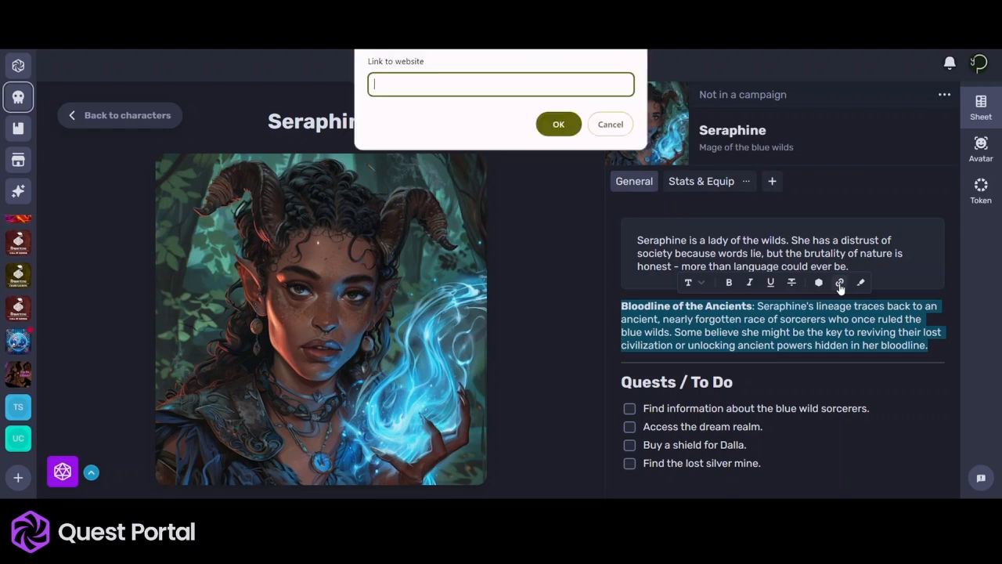
click(610, 125)
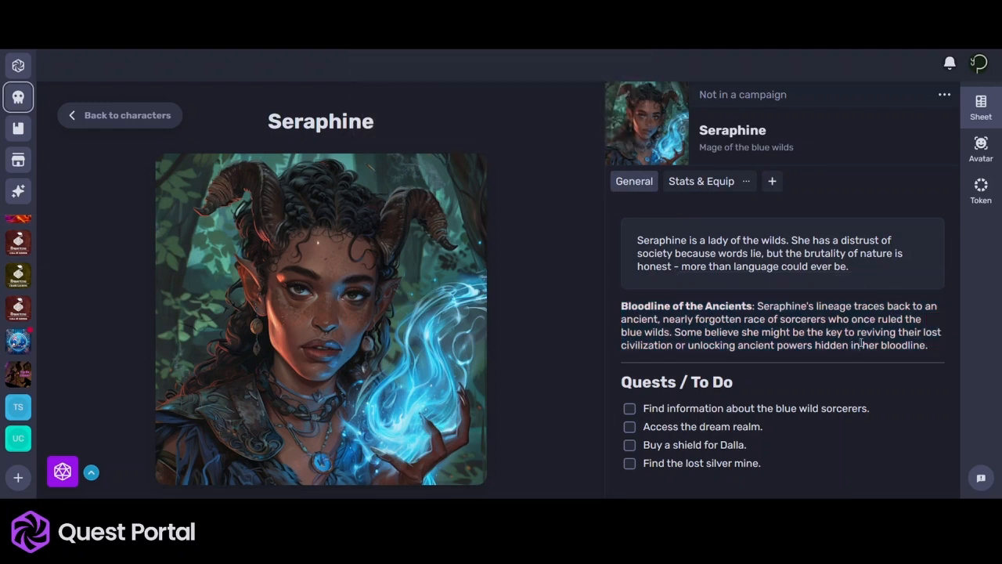
- Add a heading reading "Equipment" below the ability score table on the Stats & Equip page
click(702, 181)
click(906, 431)
text(Equipment)
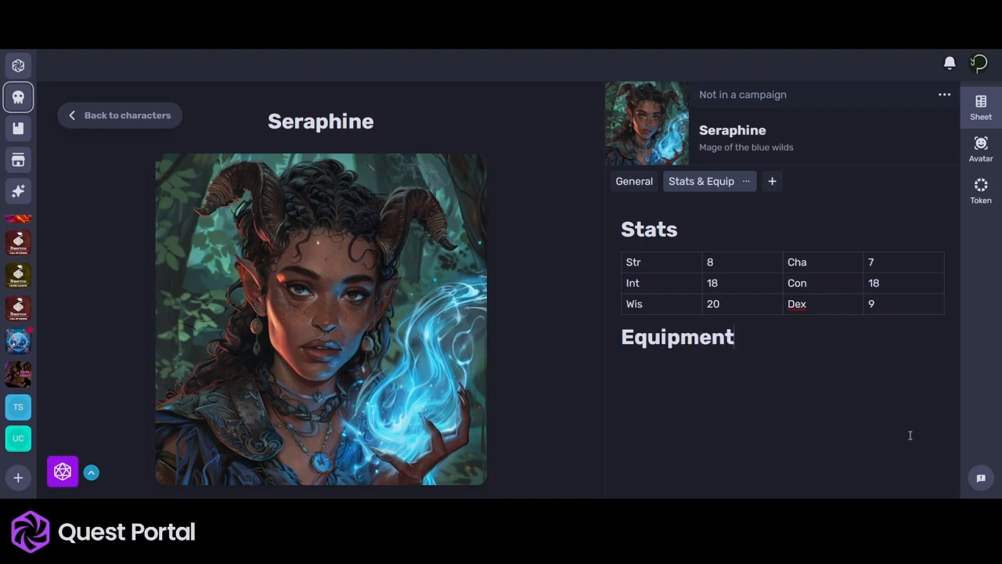
key(Return)
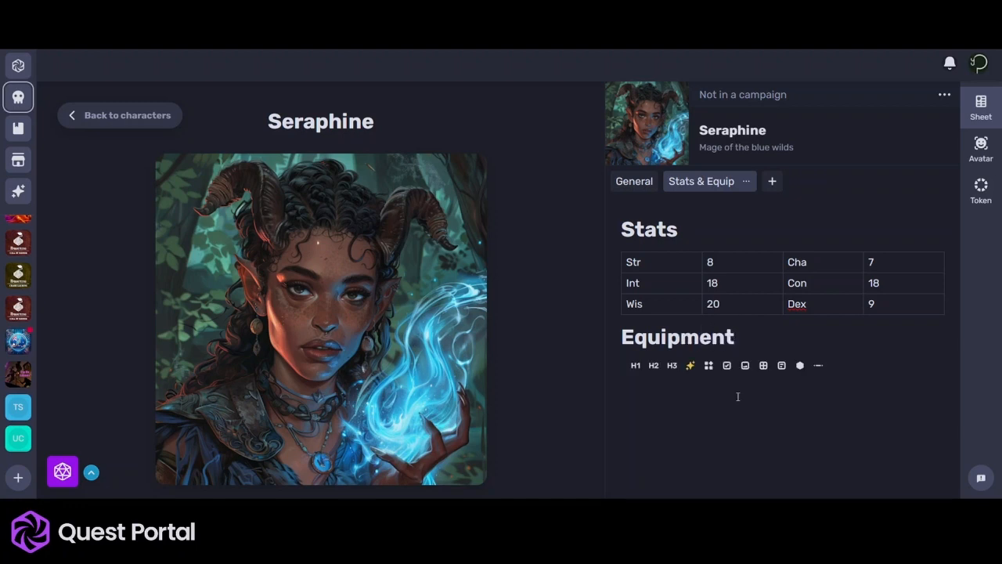
- List "Staff of a thousand vines" and "Potion of healing x2" as bullets under the Equipment heading
text(- )
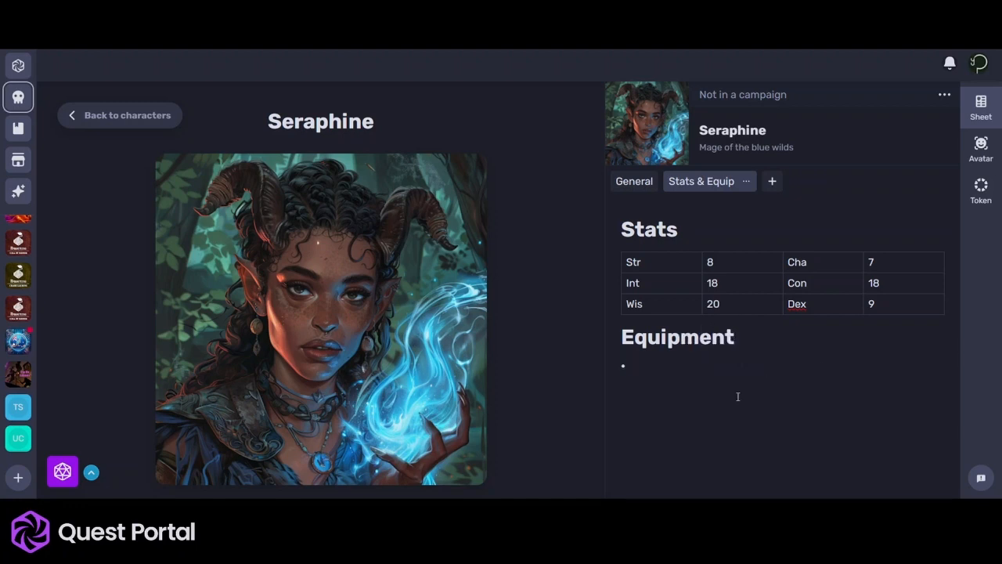
text(A)
key(BackSpace)
text(Staff of a)
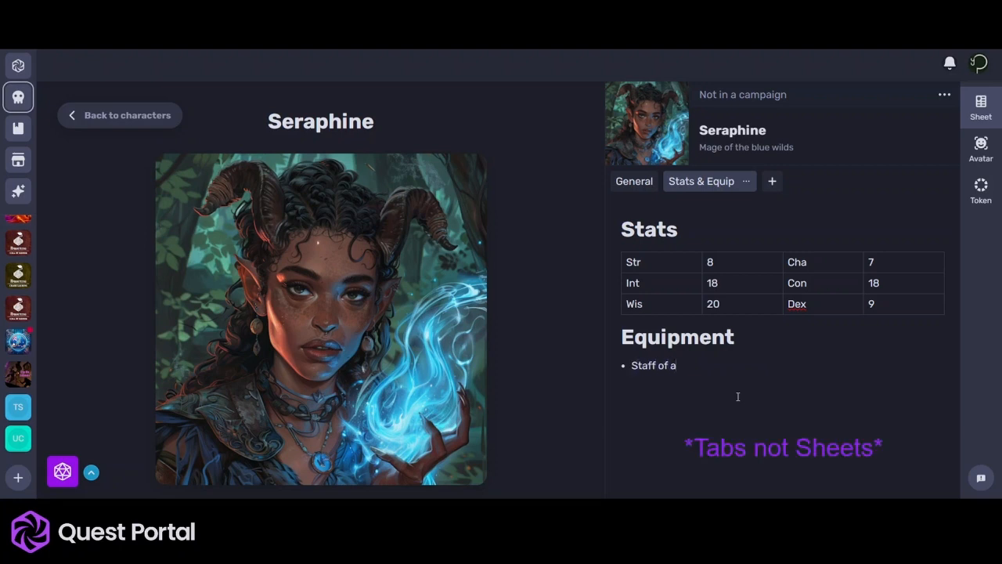
text( thousand vines)
key(Return)
text(potion of)
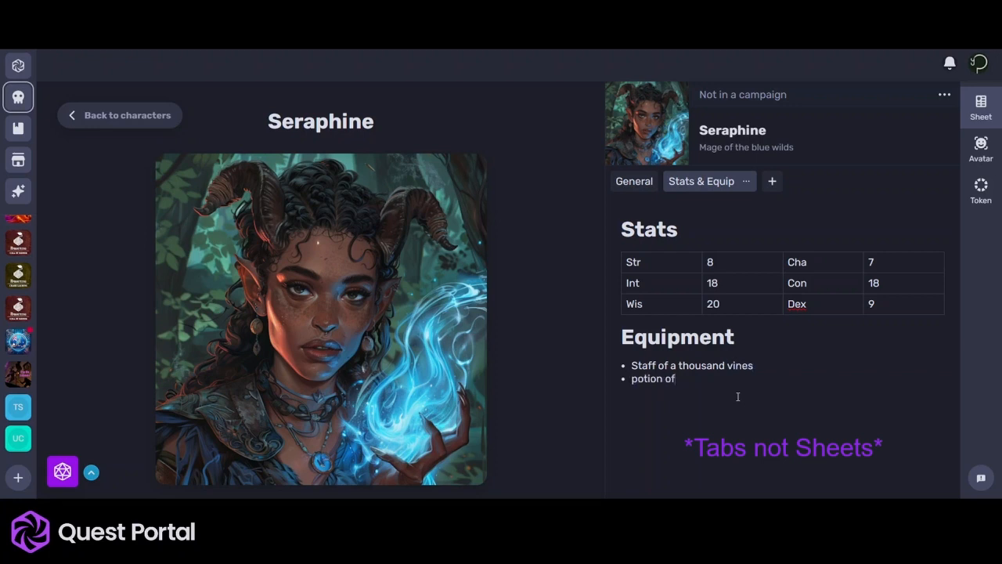
text( healing)
click(638, 379)
key(BackSpace)
text(P)
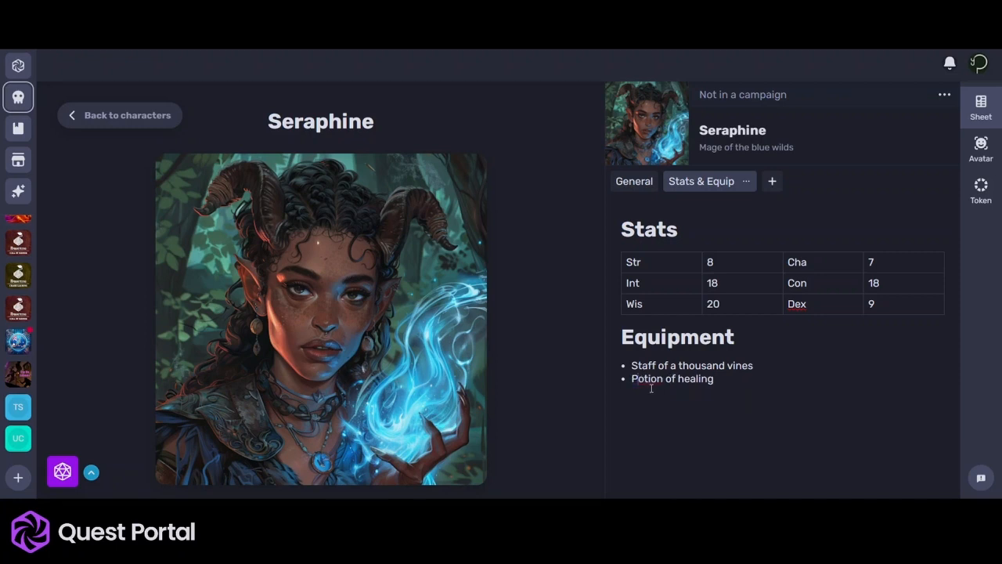
click(760, 386)
text(2)
- Create a roll button labelled "Small Healing" with the formula 1d4+4 and place it beside the Potion of healing x2 bullet
click(743, 397)
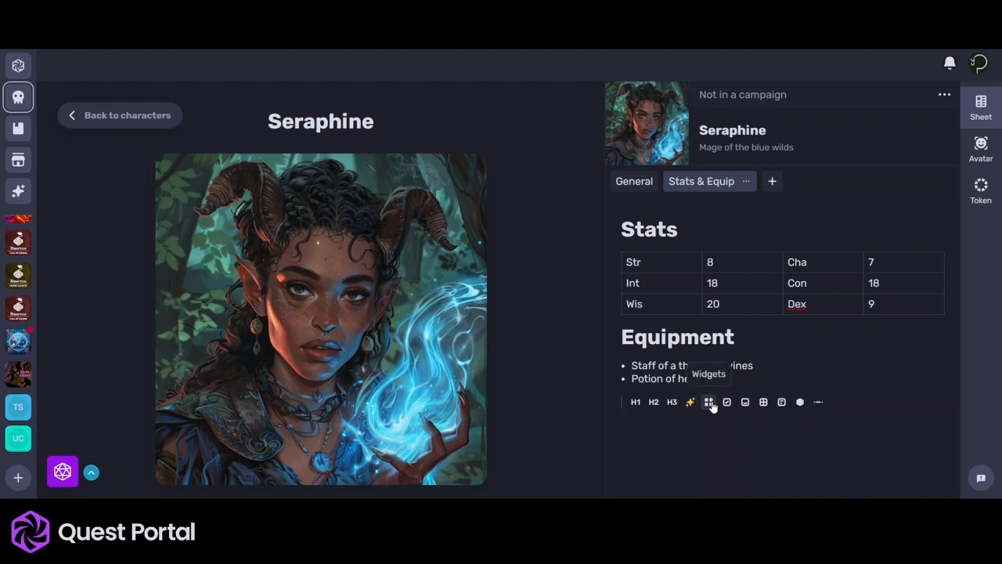
click(799, 401)
triple_click(613, 274)
text(Small Healing)
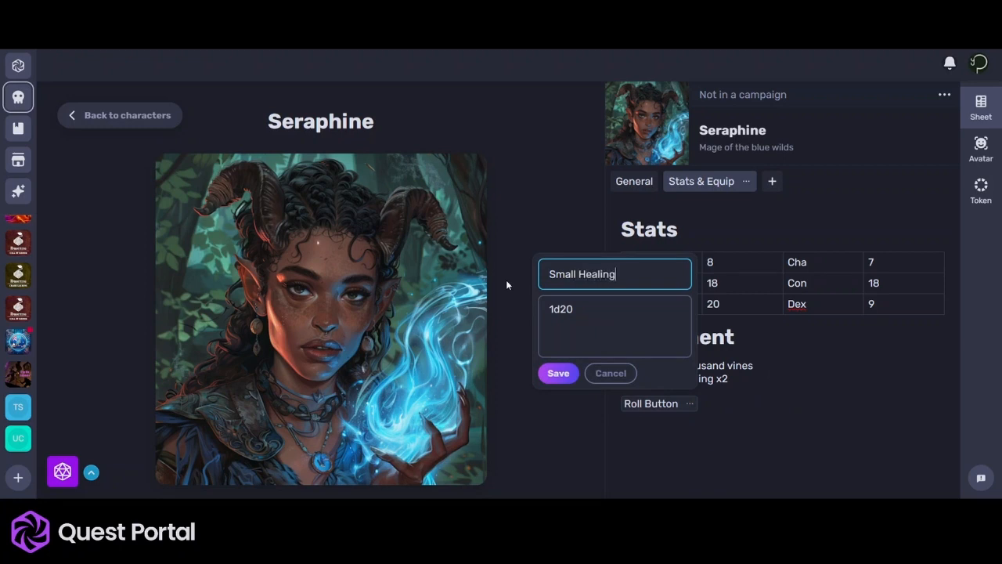
key(Tab)
text(1d)
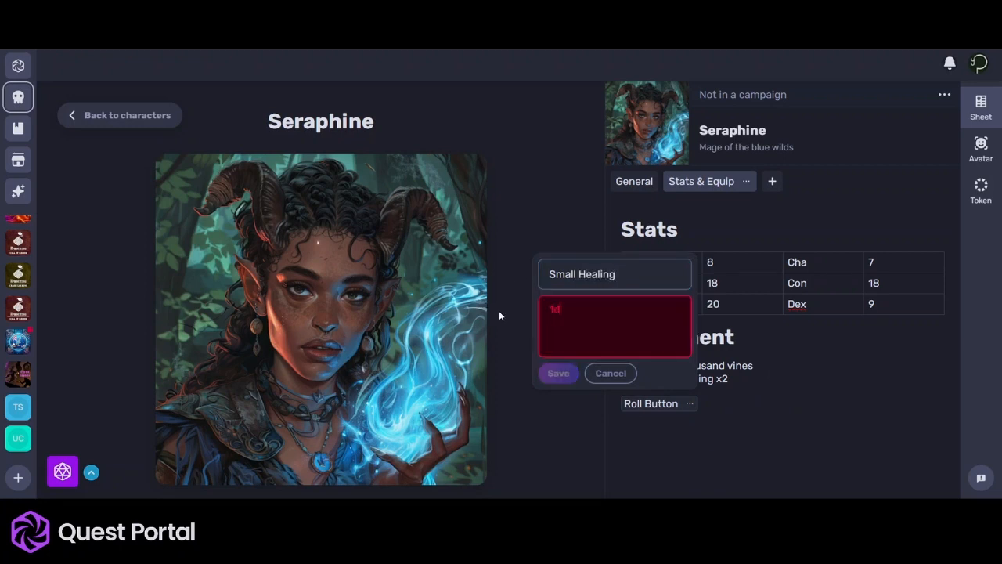
text(4+4)
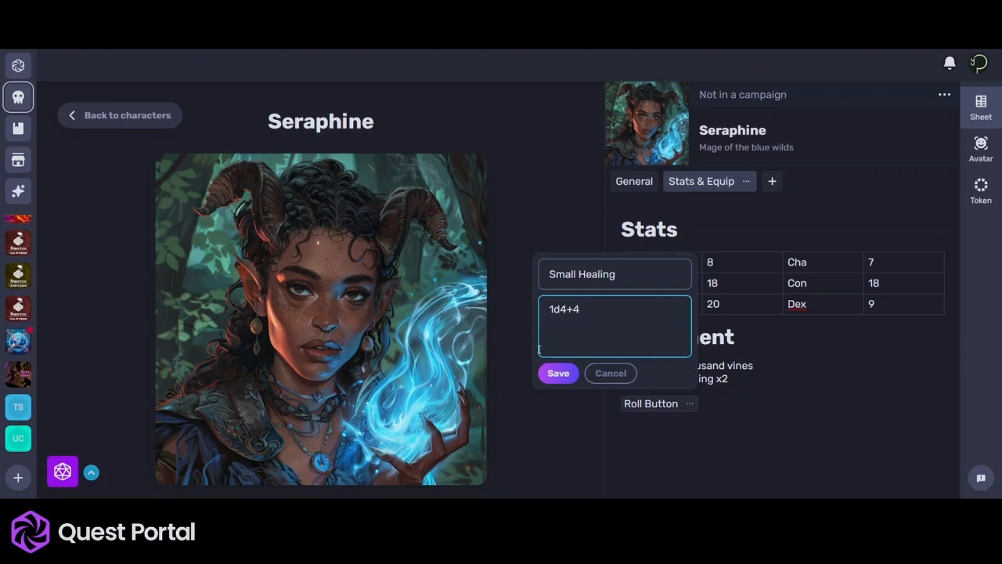
click(566, 374)
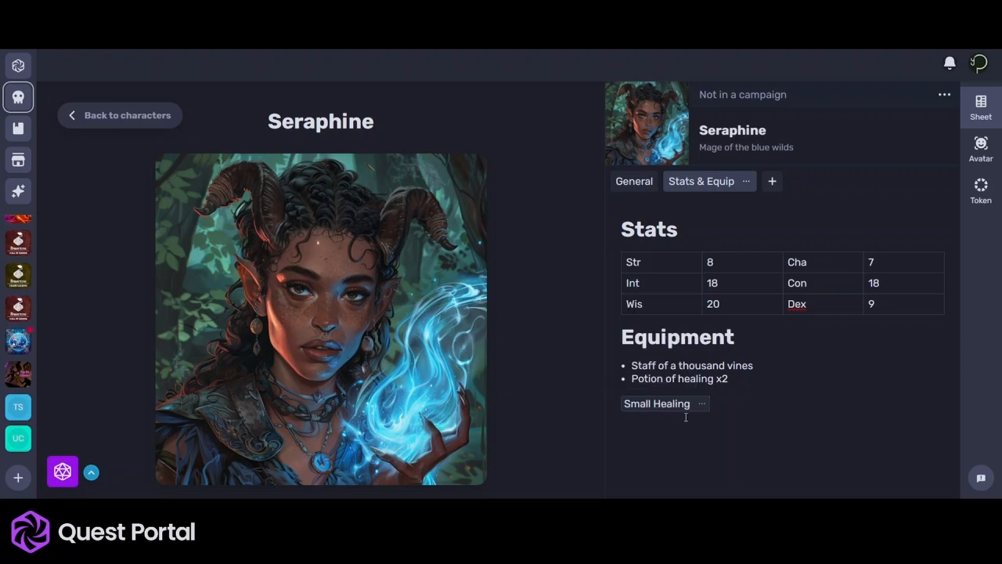
mouse_move(638, 405)
mouse_down()
mouse_move(730, 396)
mouse_move(744, 385)
mouse_up()
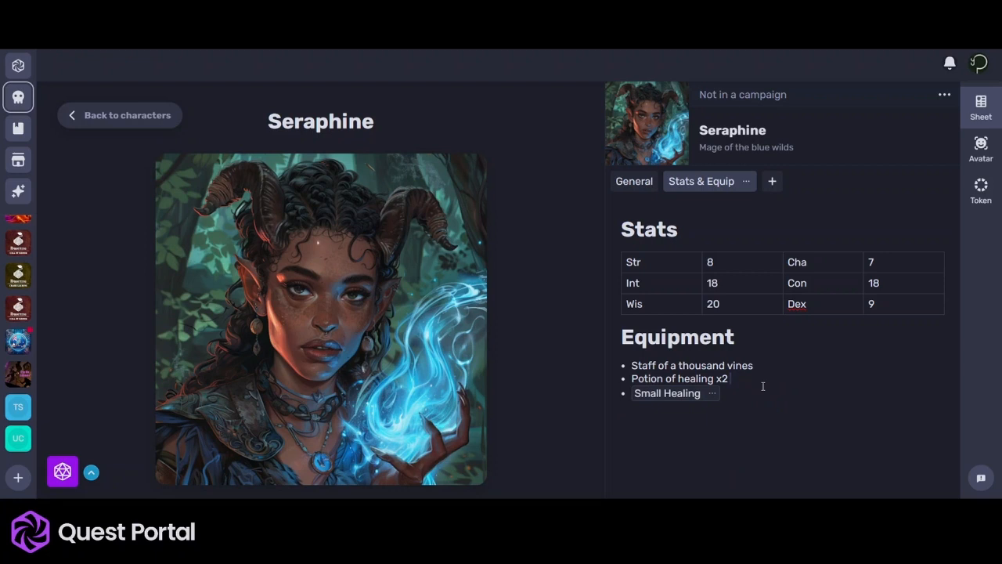
key(Delete)
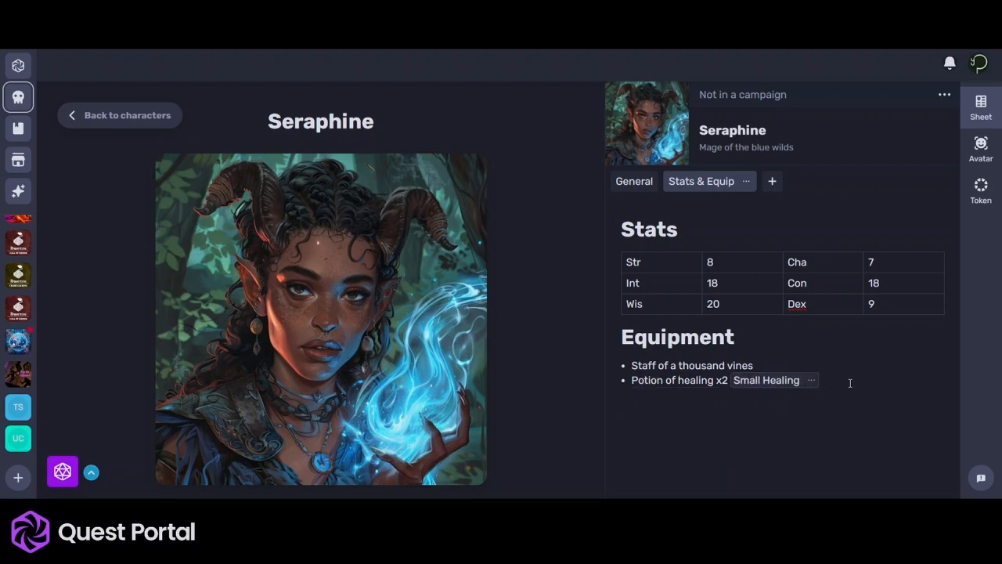
- Add an inline 2d4+2 dice roll after the Small Healing button using double square brackets
text([[)
text(2d4)
text(+2)
text(]])
- Rename the 2d4+2 roll button as "Larger Healing", keeping its formula
click(867, 380)
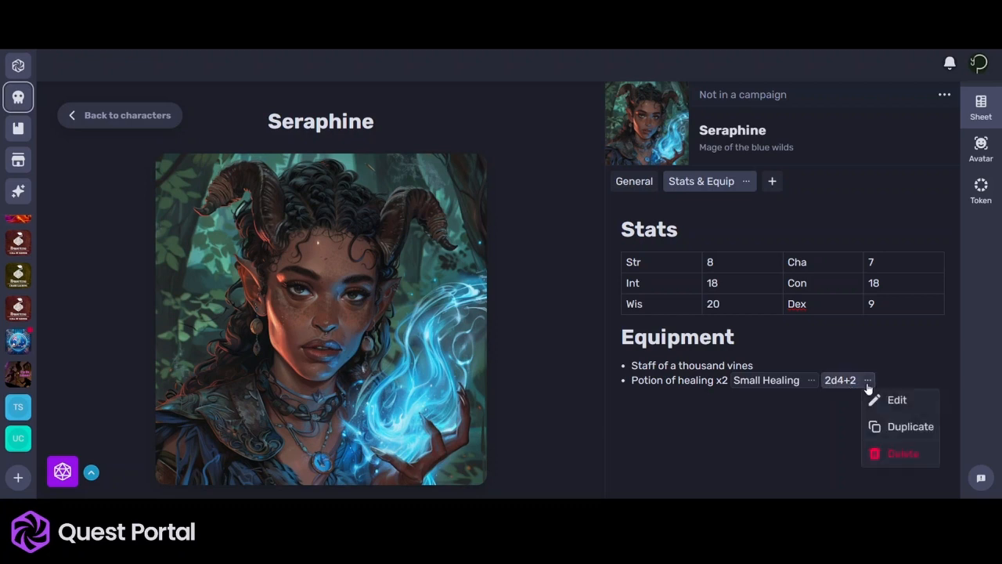
click(897, 400)
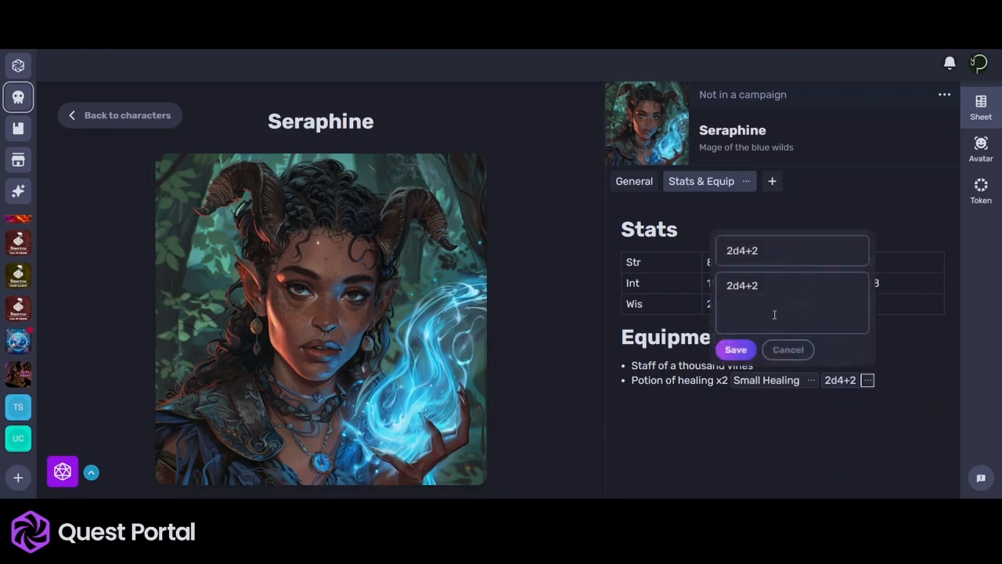
text(Larger HEaling)
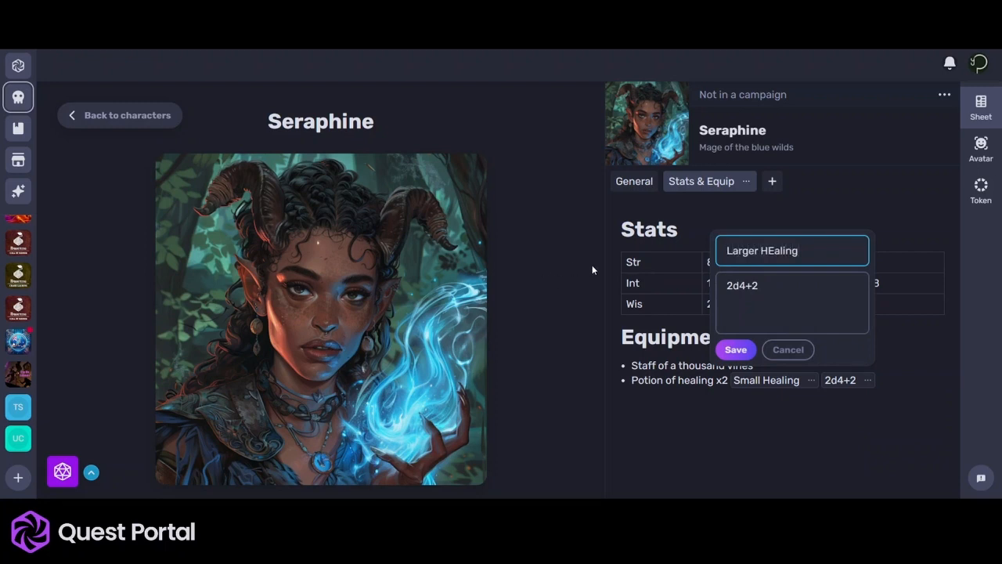
click(774, 250)
key(BackSpace)
text(e)
click(736, 349)
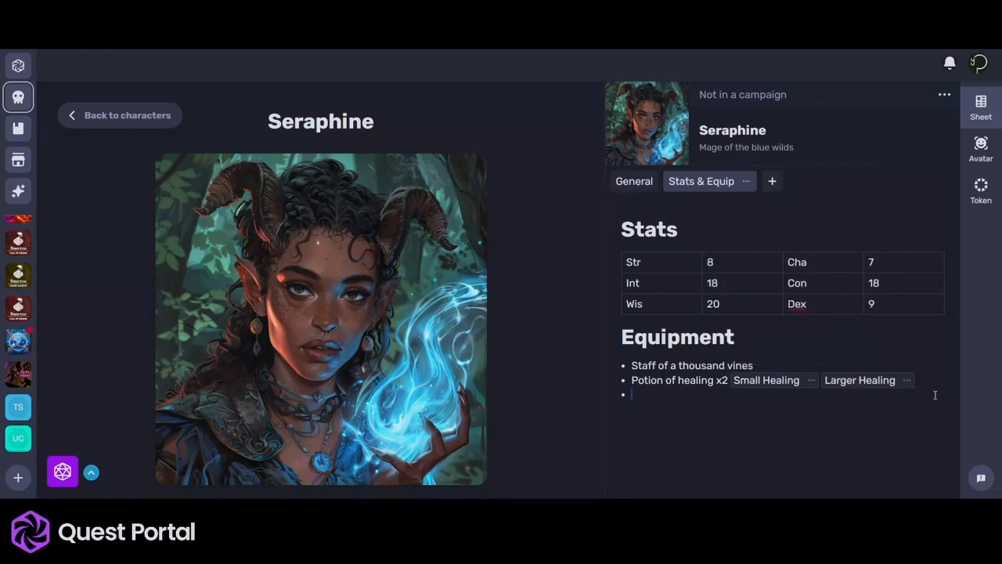
- Add the equipment bullet "Ancient Tome of Blue leather (locked)"
text(Ancient Tome of Blue lea)
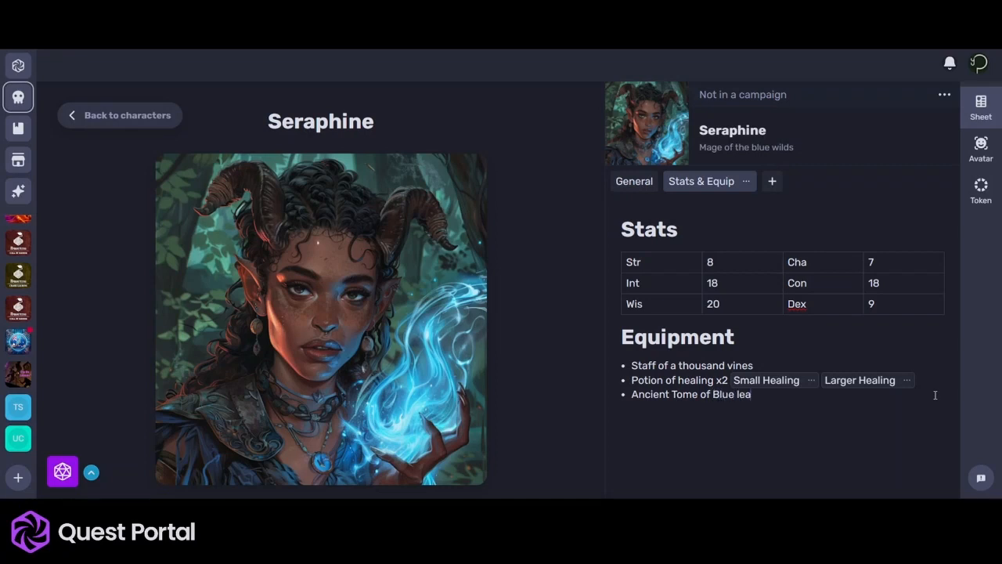
text(ther (not lock)
key(BackSpace)
key(BackSpace)
key(BackSpace)
key(BackSpace)
key(BackSpace)
key(BackSpace)
key(BackSpace)
key(BackSpace)
text(locked)
- Add "Unlock the Blue Tome" to the Quests / To Do checklist on the General page
click(638, 182)
text(Ge)
key(BackSpace)
key(BackSpace)
text(Unlock the )
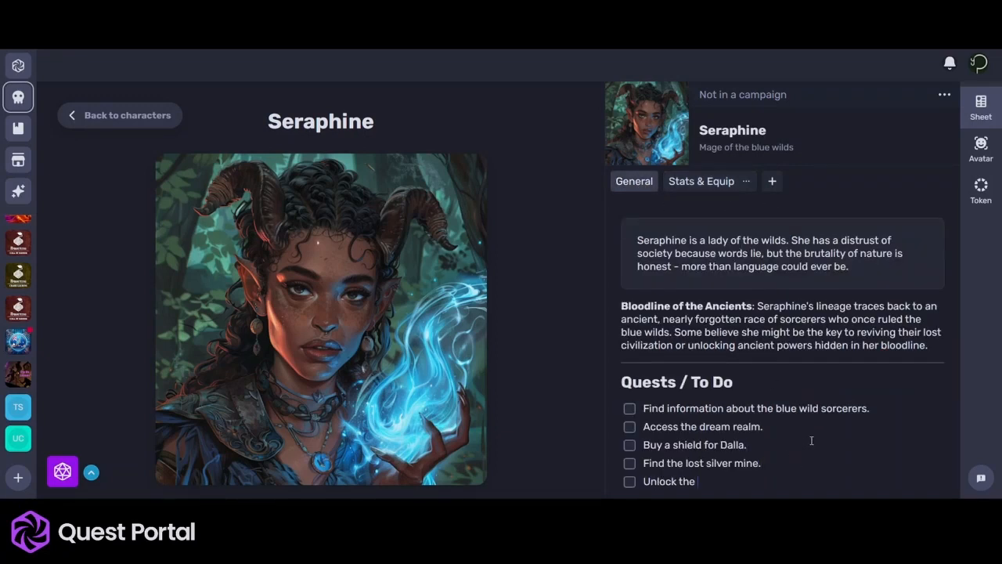
text(Blue Tome)
- Remove the full stop after the tome entry on the Stats & Equip page and end the bullet list with a plain line
click(705, 182)
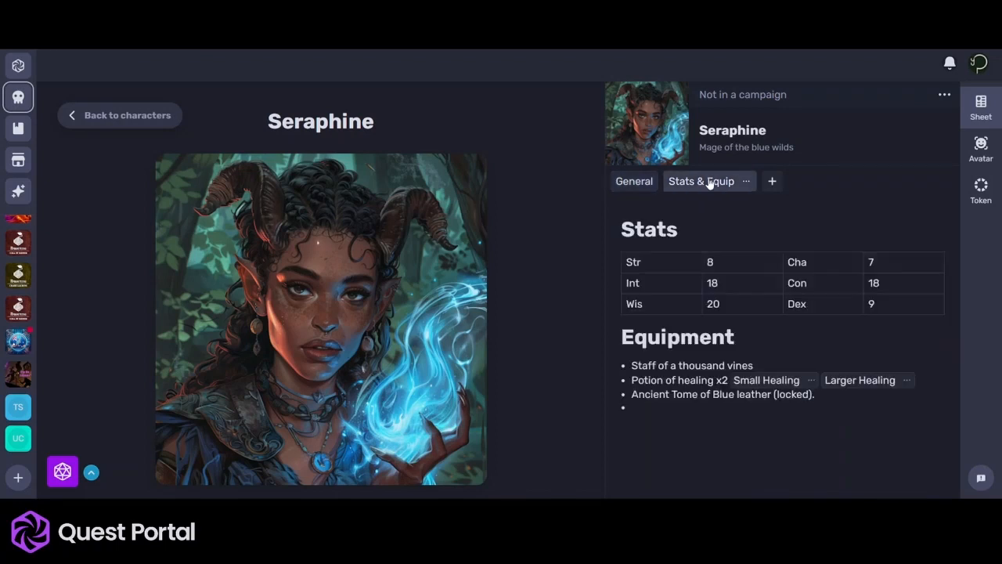
click(806, 397)
key(Return)
key(Return)
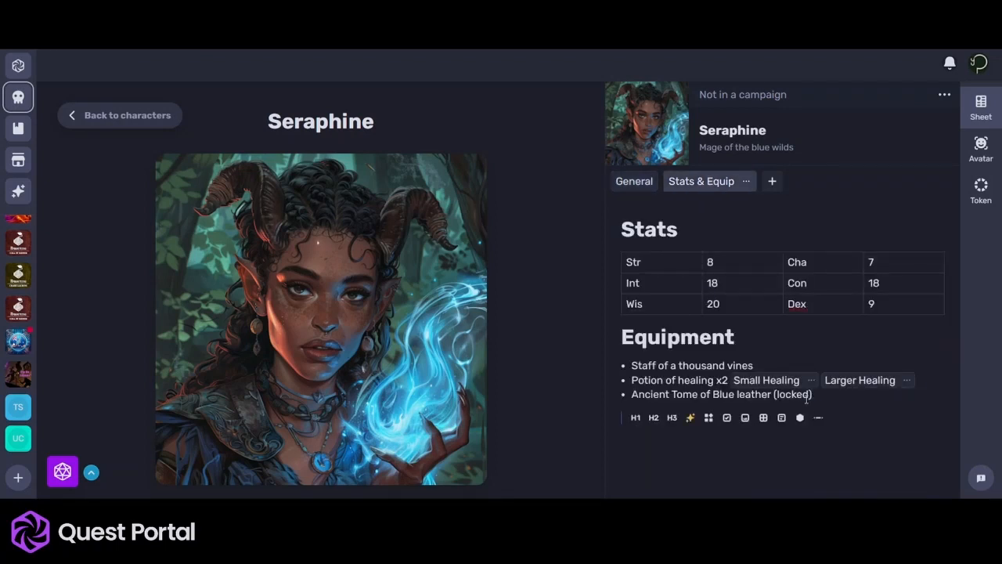
- Generate AI notes of the Items type from "common travelling items for a sage of the blue wilds" and keep the generated list
click(687, 421)
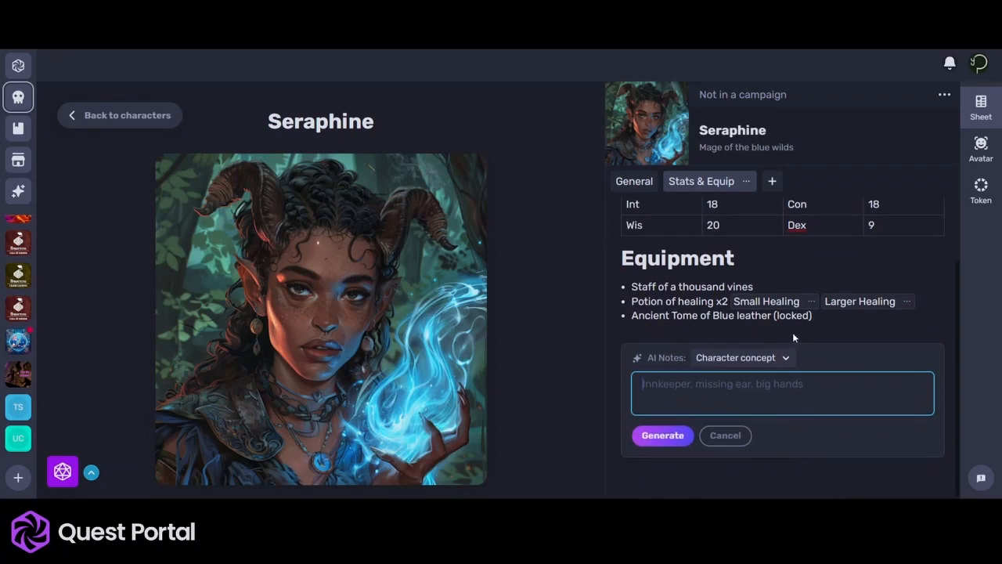
click(724, 357)
click(771, 199)
click(709, 388)
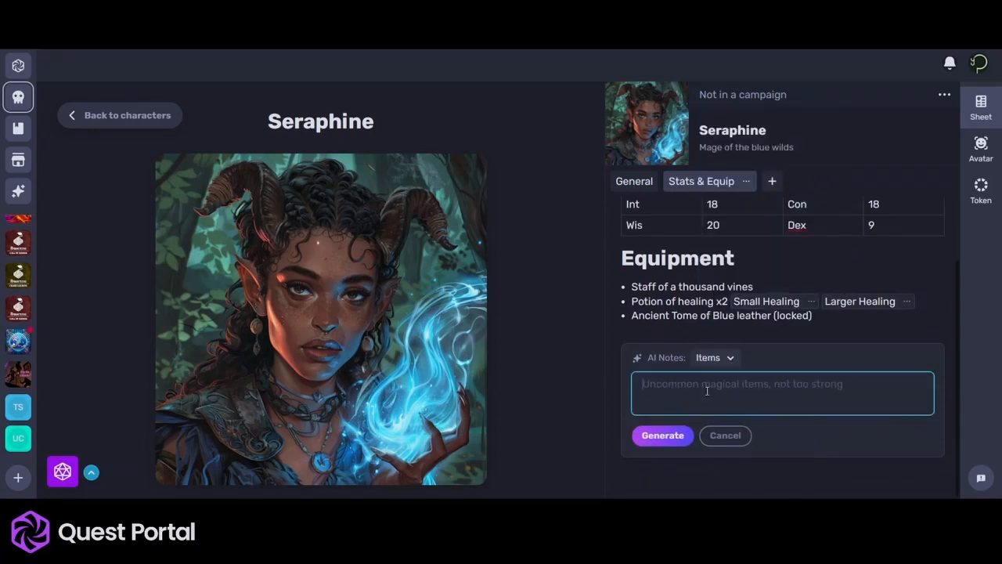
text(common travelling it)
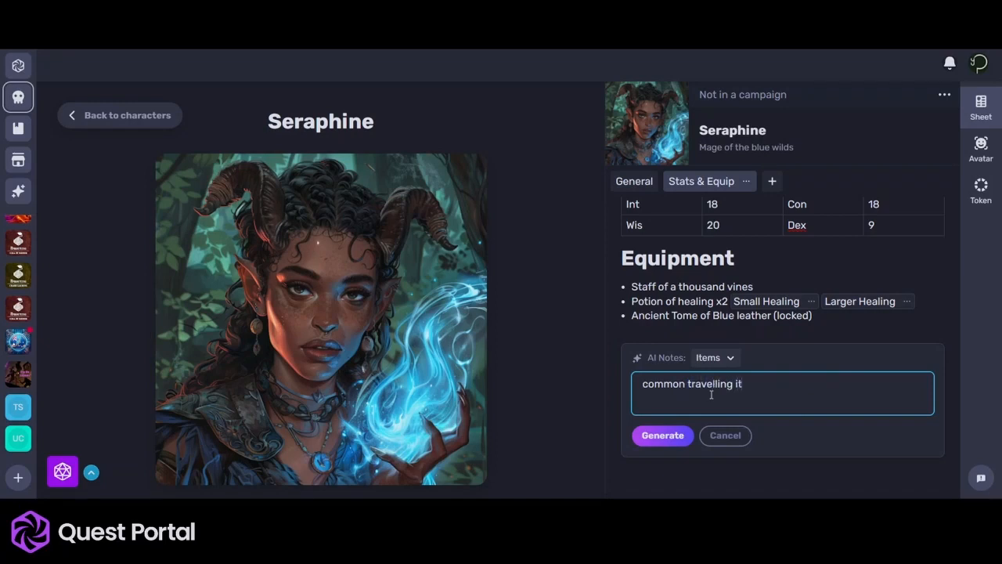
text(ems for a sage of the blue wilds)
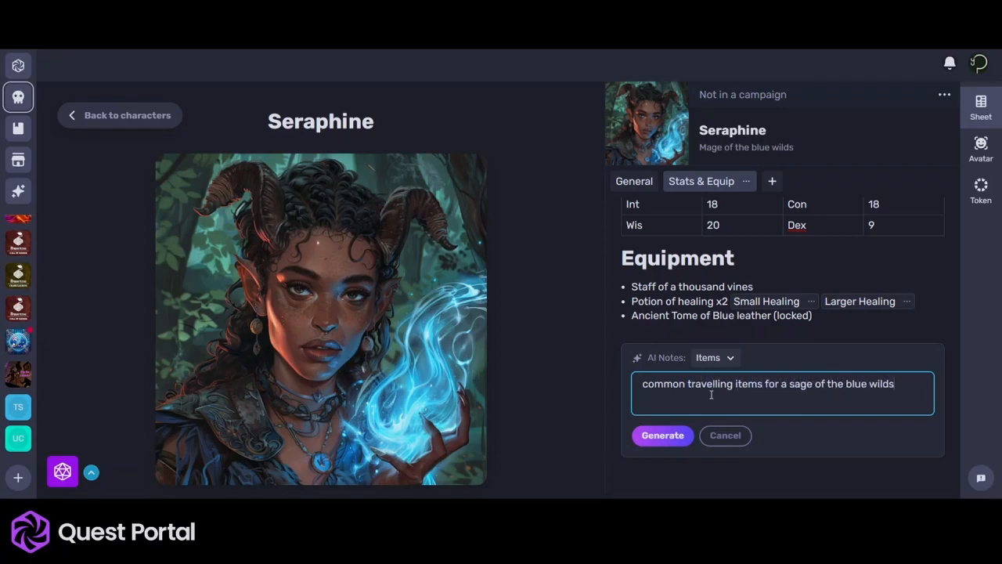
key(Return)
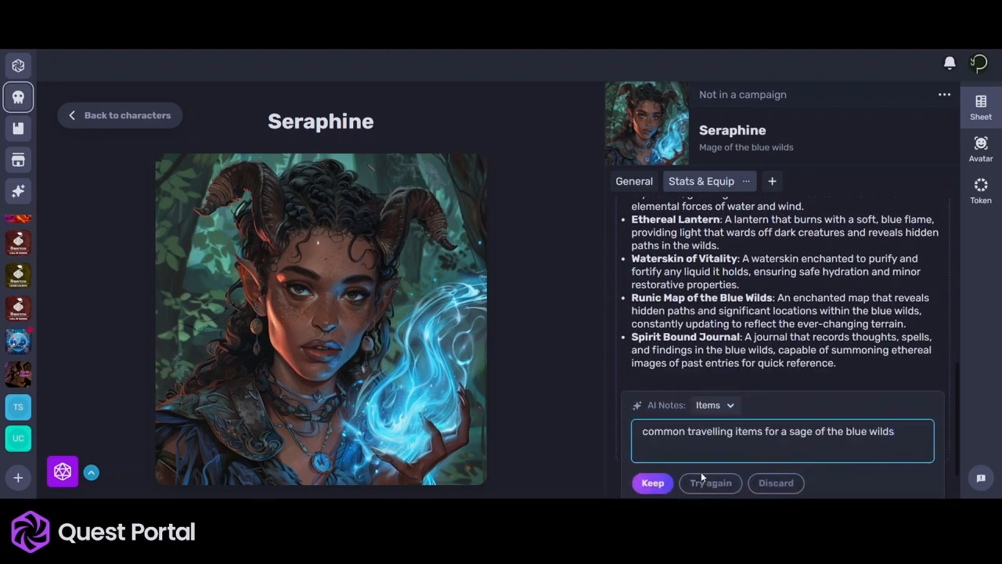
click(653, 473)
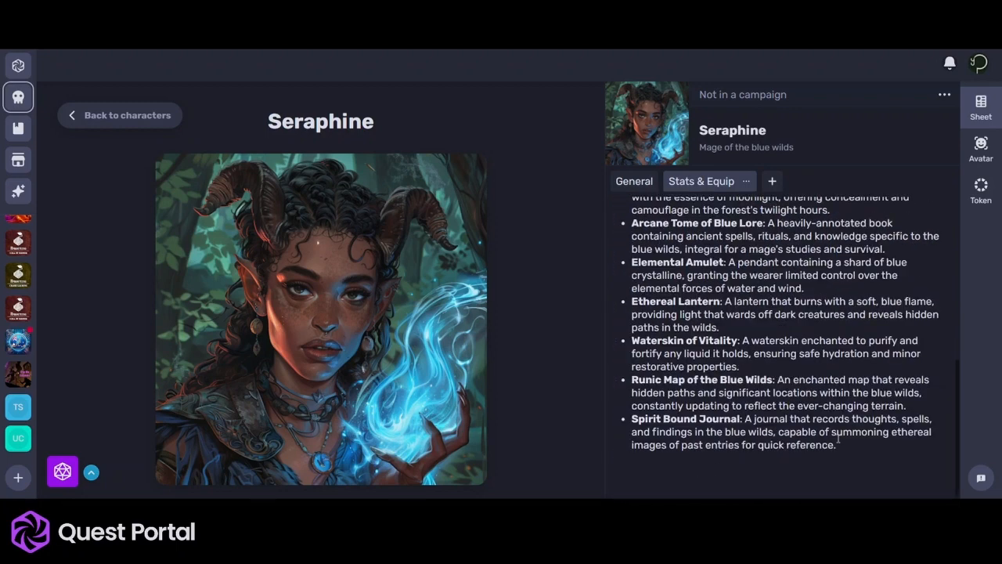
- Delete the Spirit Bound Journal, Glimmering Veil Cloak, Arcane Tome of Blue Lore and Elemental Amulet entries from the generated items list
drag(836, 443, 618, 422)
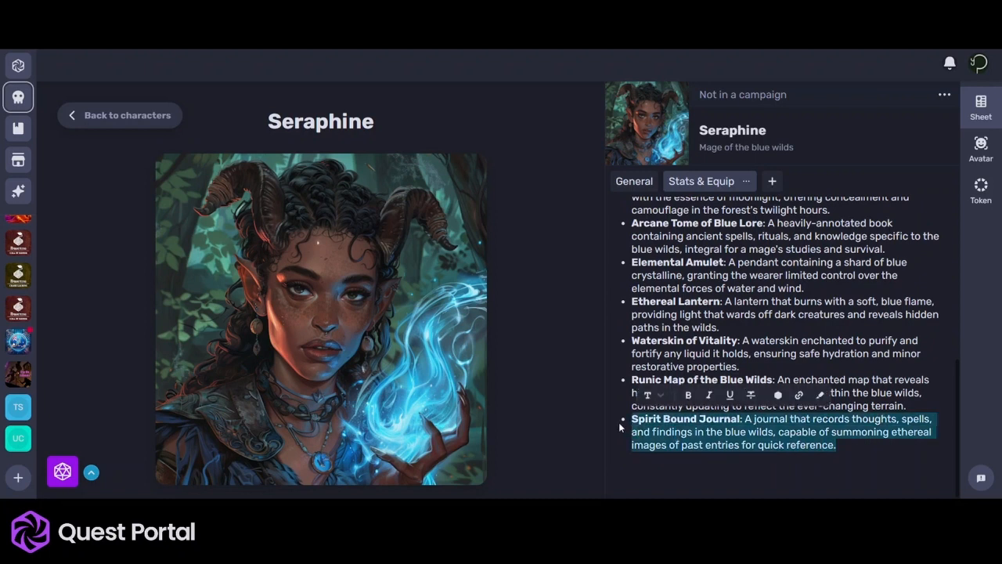
key(BackSpace)
key(BackSpace)
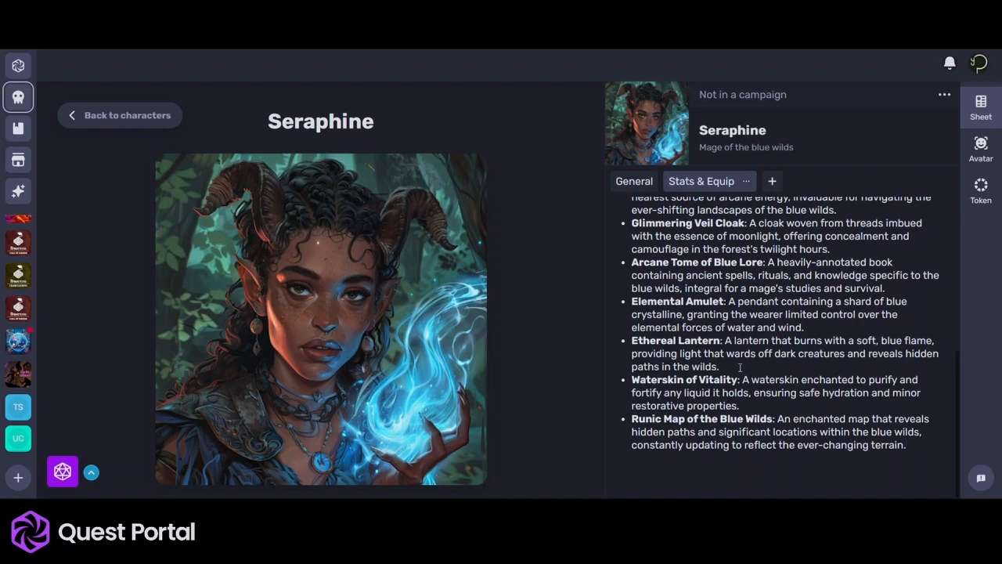
drag(805, 328, 625, 286)
key(BackSpace)
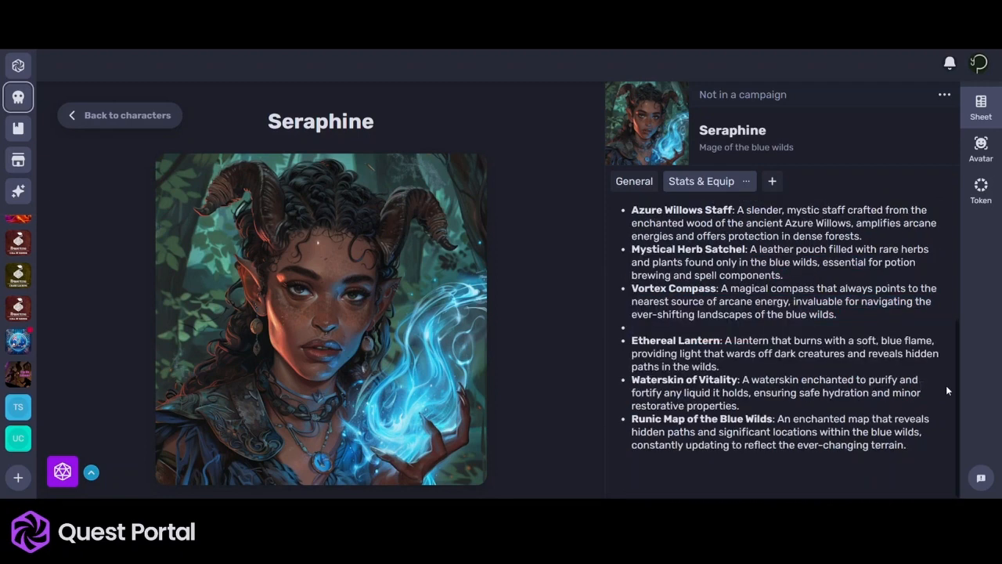
key(BackSpace)
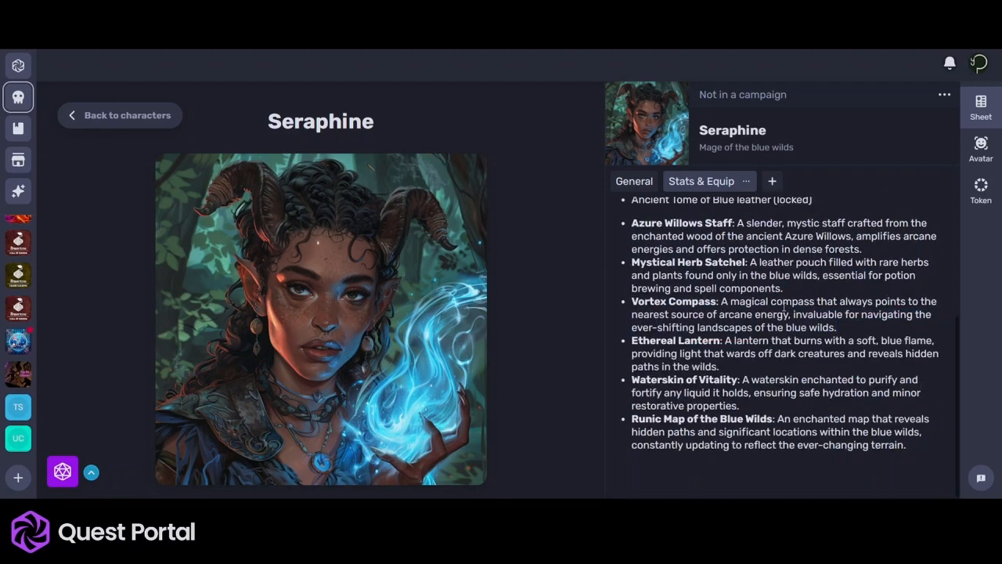
- Delete the Azure Willows Staff and Mystical Herb Satchel entries and close the gap above Vortex Compass
drag(790, 287, 631, 223)
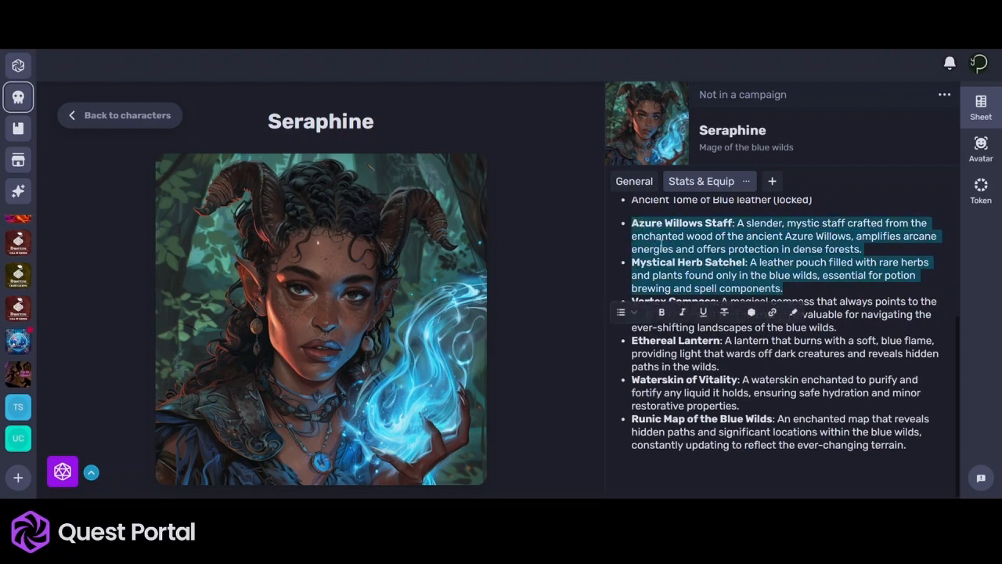
key(BackSpace)
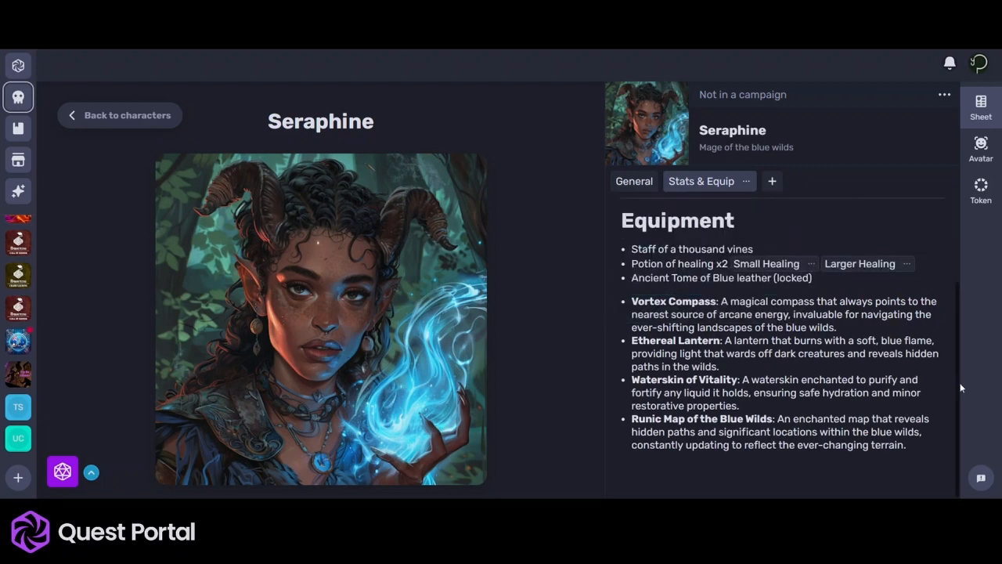
key(BackSpace)
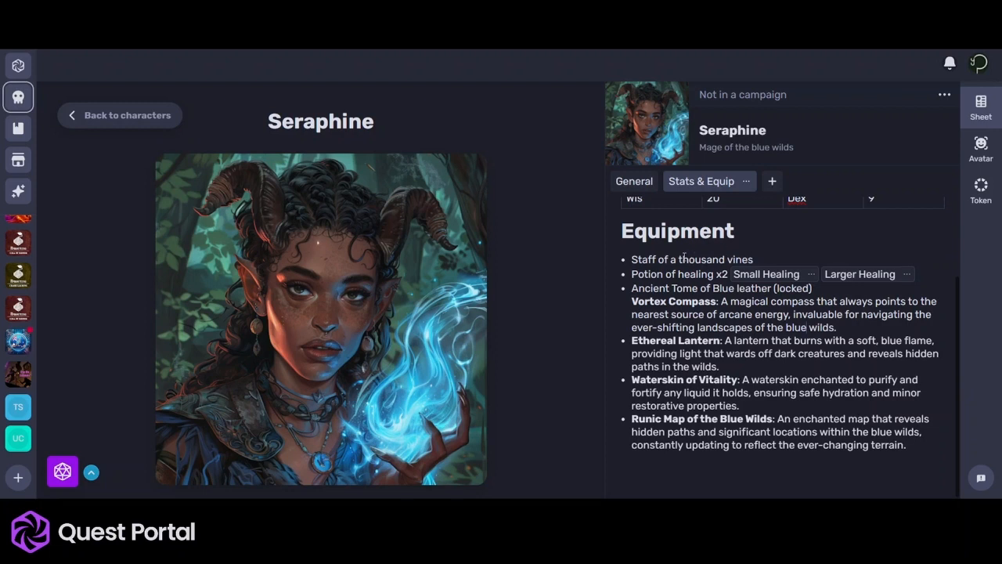
- Capitalise the staff entry in the equipment list as "Staff of a Thousand Vines"
key(BackSpace)
text(T)
click(735, 259)
key(BackSpace)
text(V)
scroll(807, 255, up, 3)
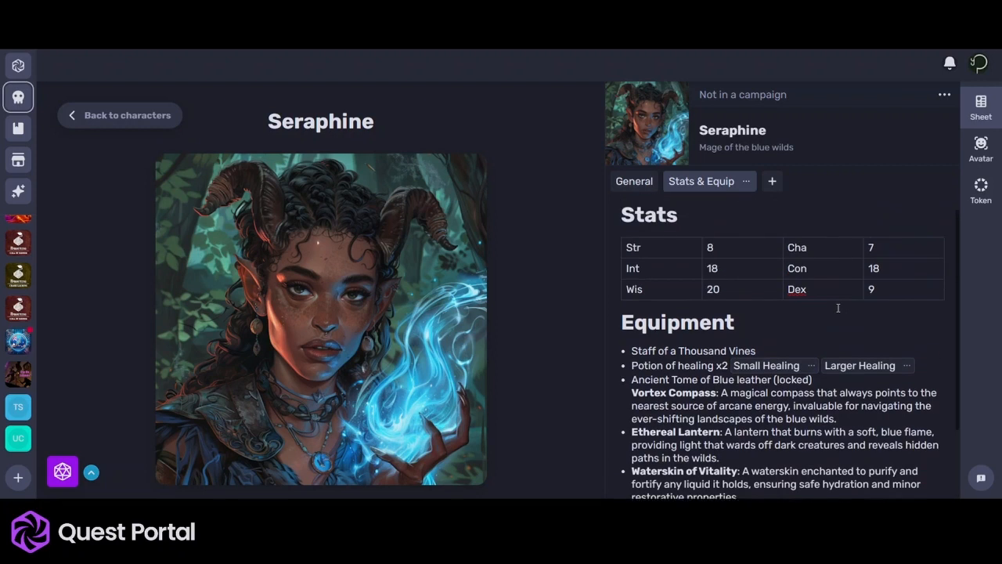
- Add a new page to the character sheet and name it "Combat"
click(773, 182)
click(802, 187)
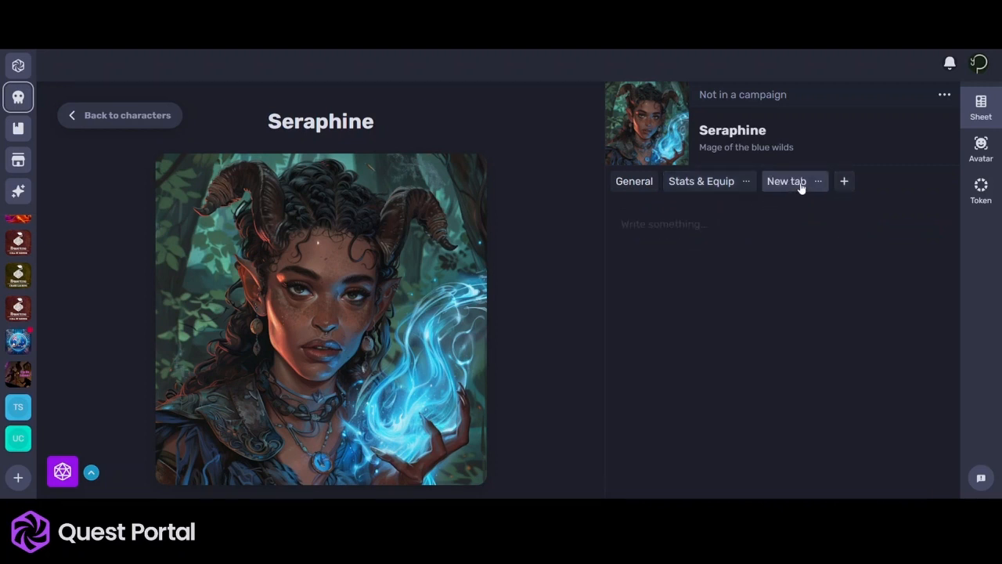
click(818, 182)
click(809, 200)
text(Combat)
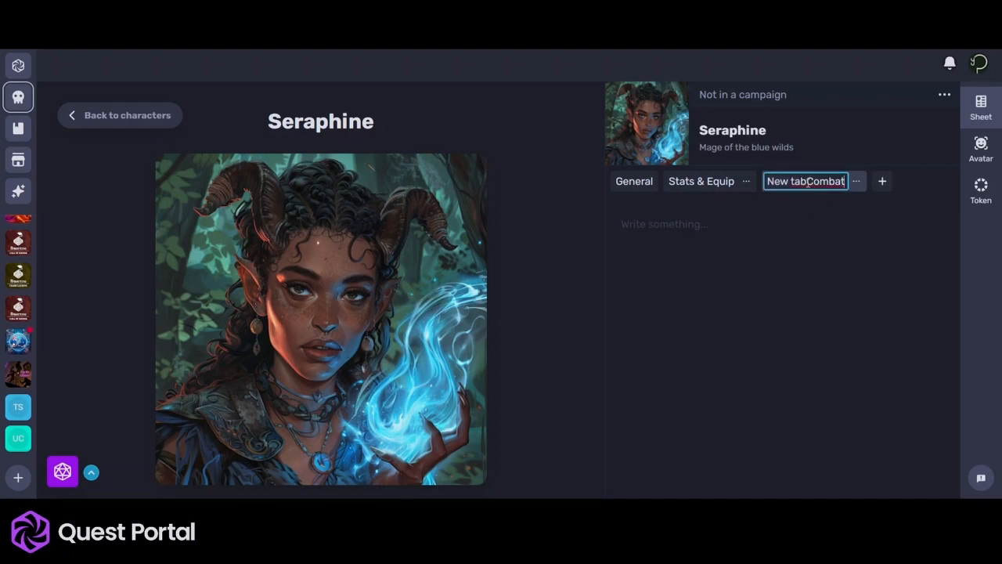
drag(809, 182, 701, 190)
key(BackSpace)
- Write "Resources" at the start of the Combat page and format it as Heading 2
click(728, 224)
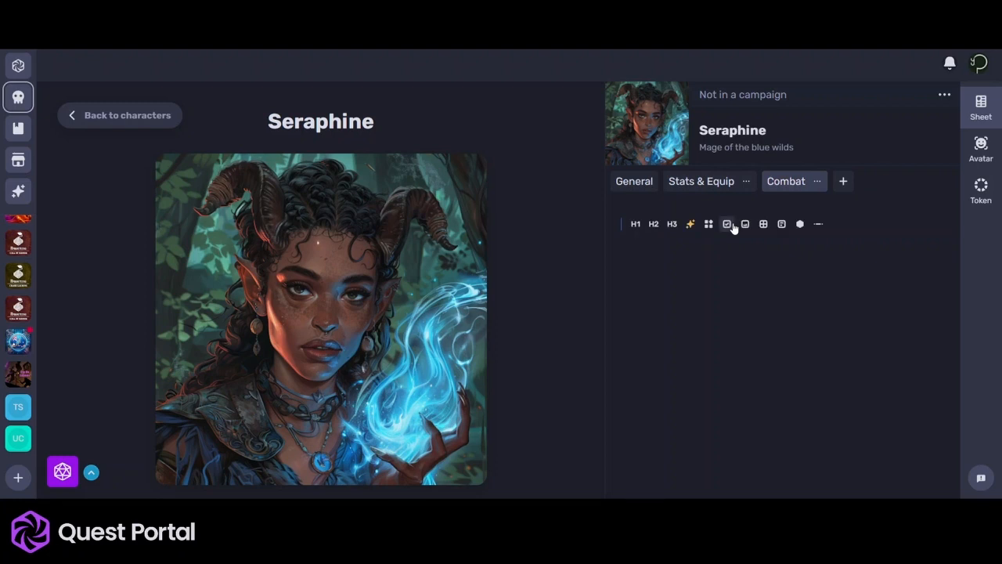
text(Resources)
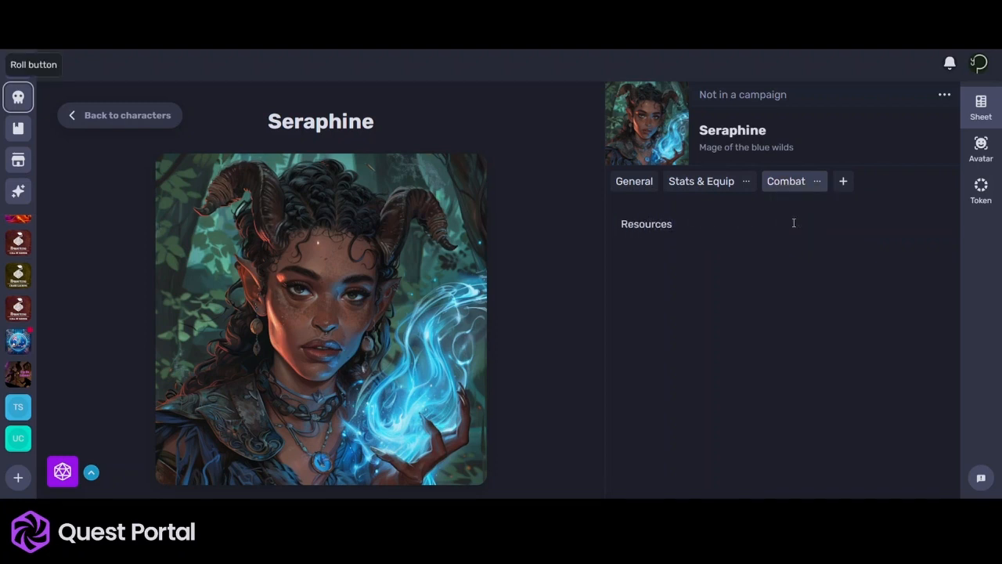
key(ctrl+a)
click(635, 251)
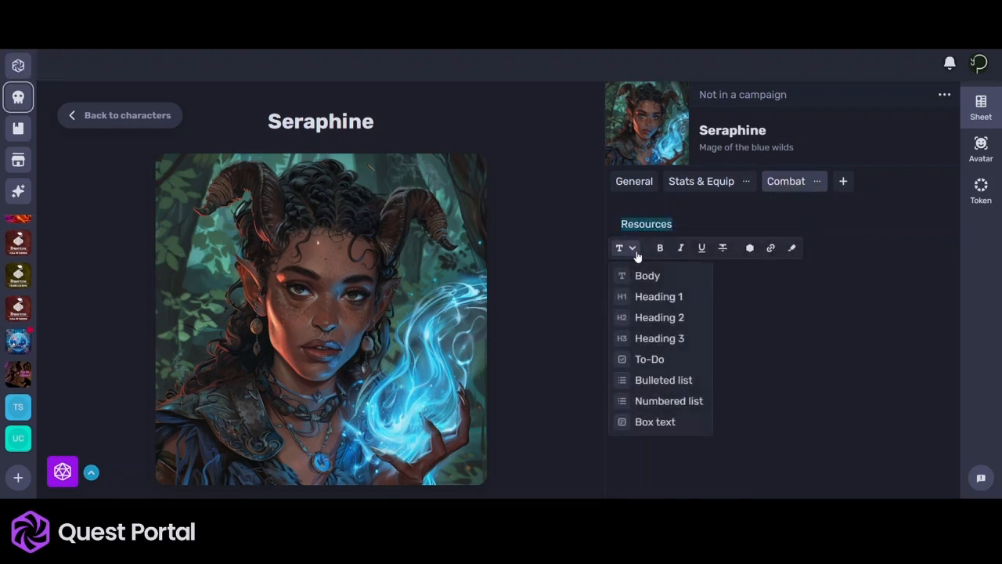
click(664, 323)
click(749, 313)
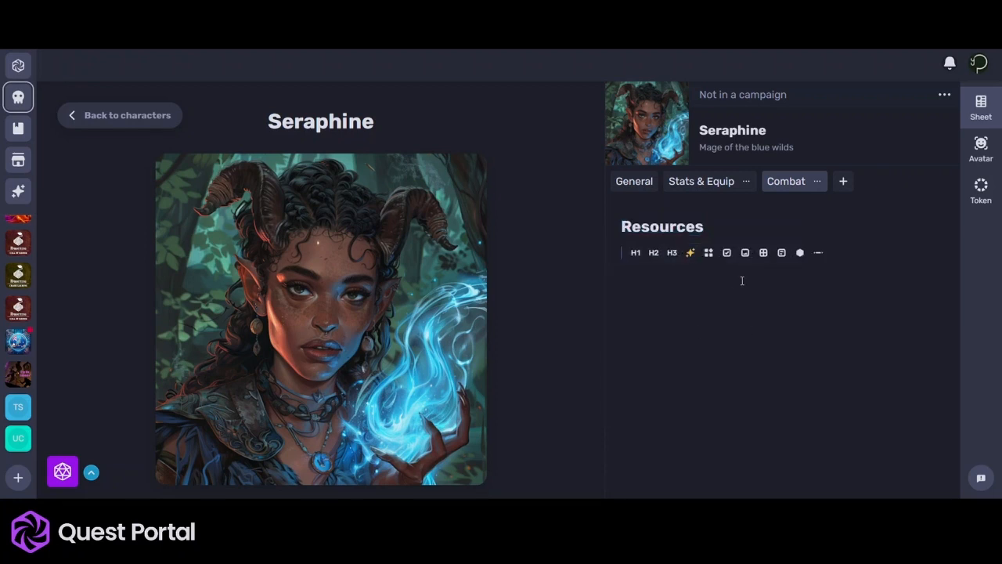
- Add a Points widget named "Hit Points" directly under Resources, with current and maximum values of 30
click(708, 252)
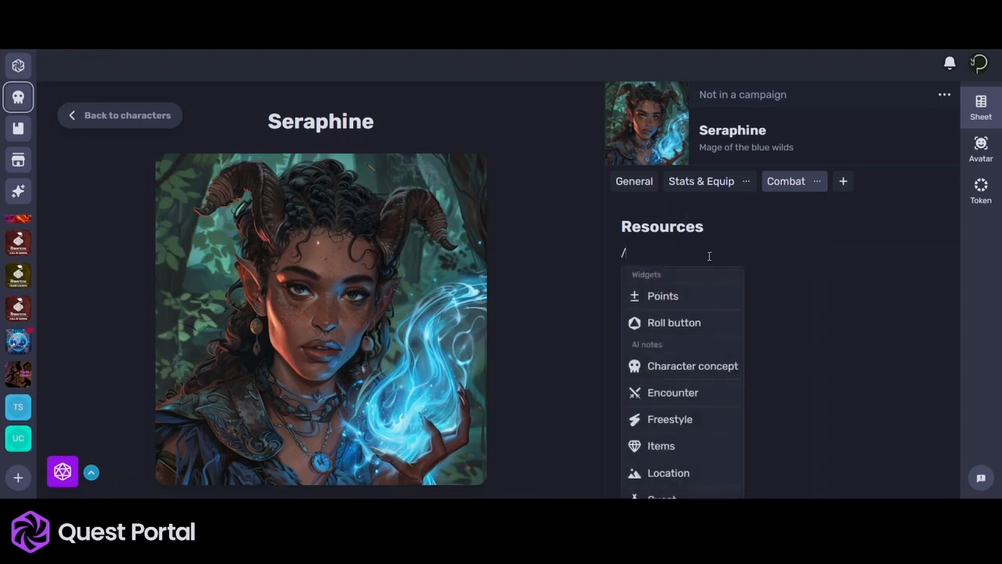
click(662, 297)
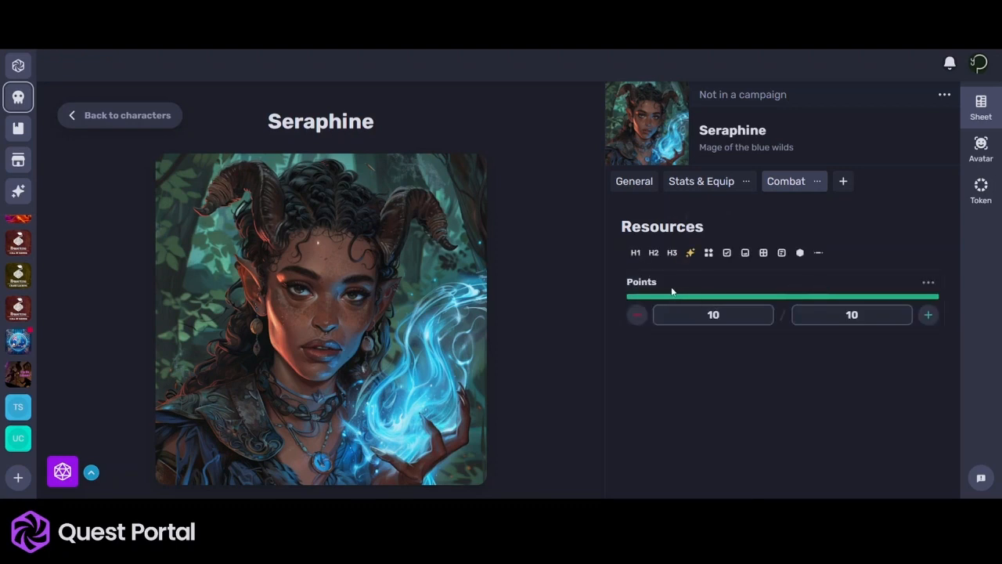
text(Hit Points)
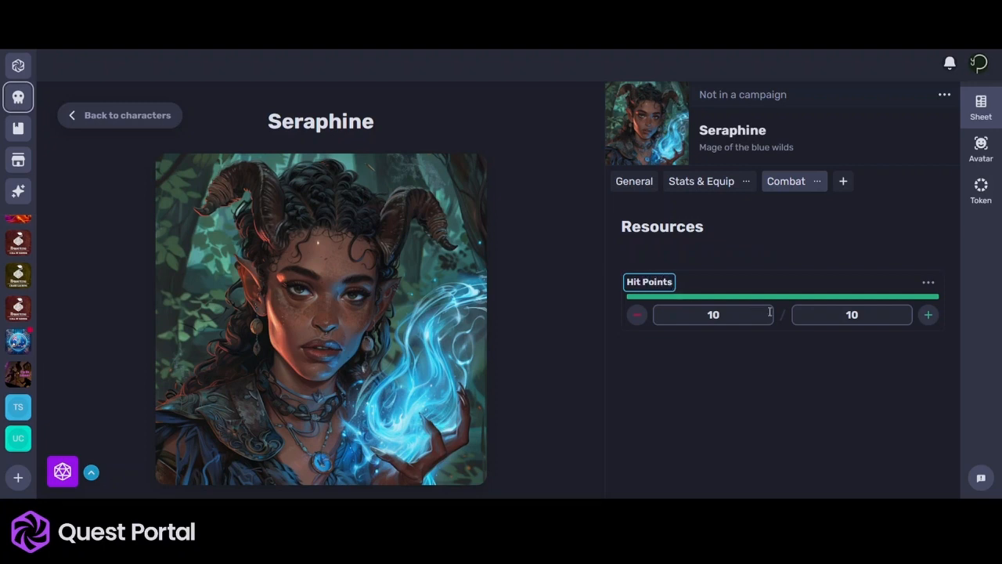
click(680, 323)
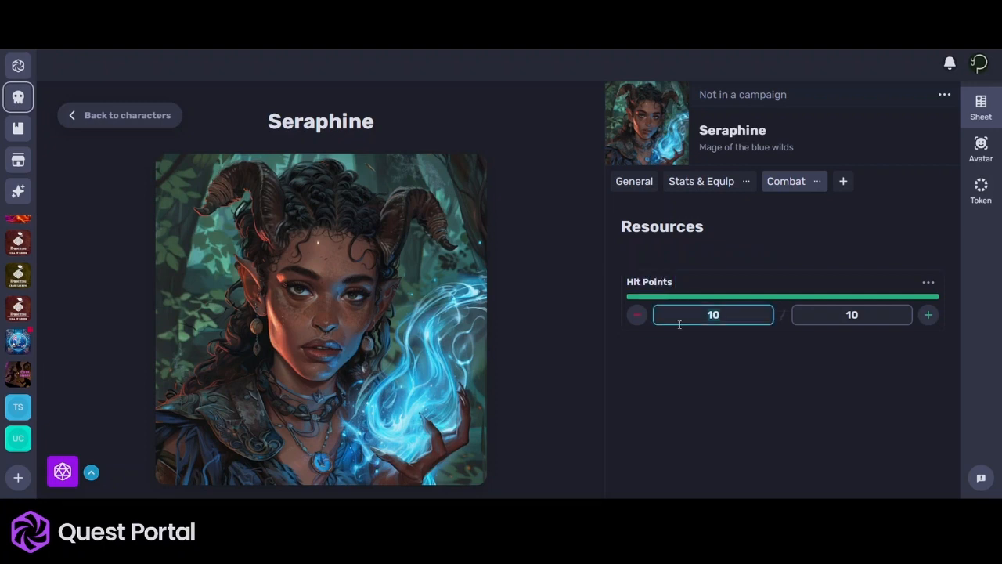
text(30)
click(855, 315)
text(30)
click(869, 358)
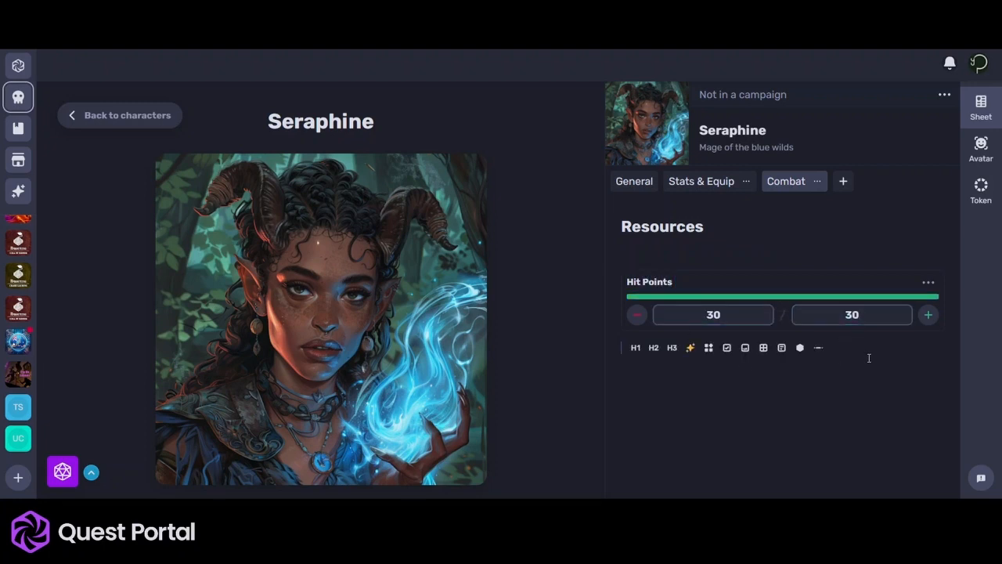
click(885, 254)
- Add a second Points widget below Hit Points and name it "Level 1 Spell Slots"
click(710, 329)
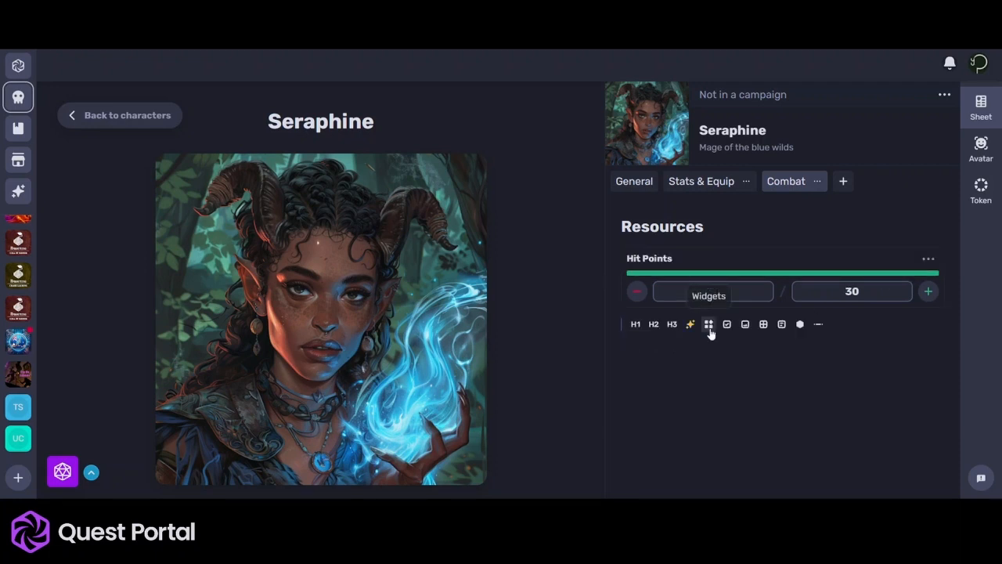
click(709, 325)
click(693, 368)
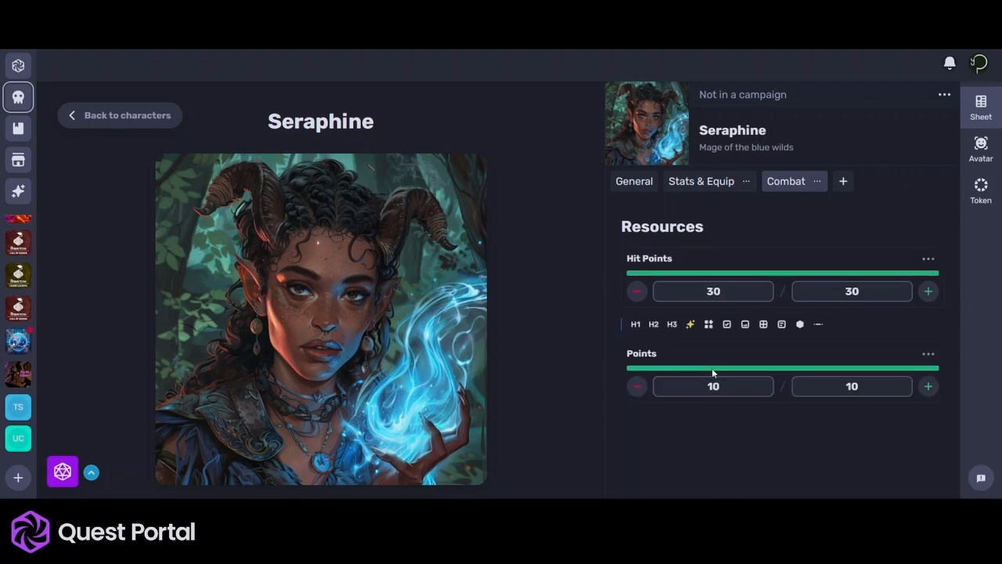
click(650, 353)
text(Level 1 sl)
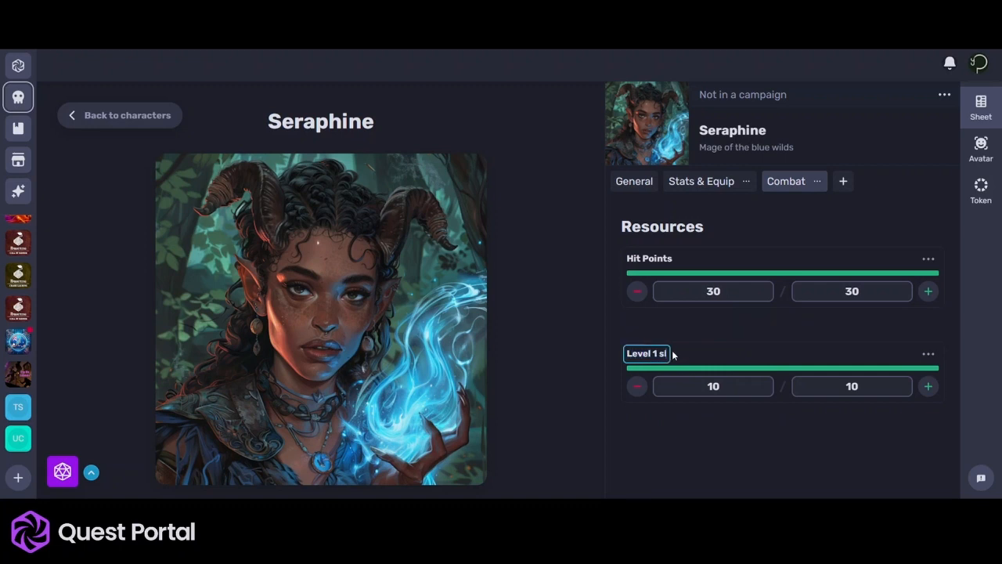
text(ots)
key(BackSpace)
key(BackSpace)
key(BackSpace)
key(BackSpace)
key(BackSpace)
key(BackSpace)
text(Spell Slots)
click(744, 386)
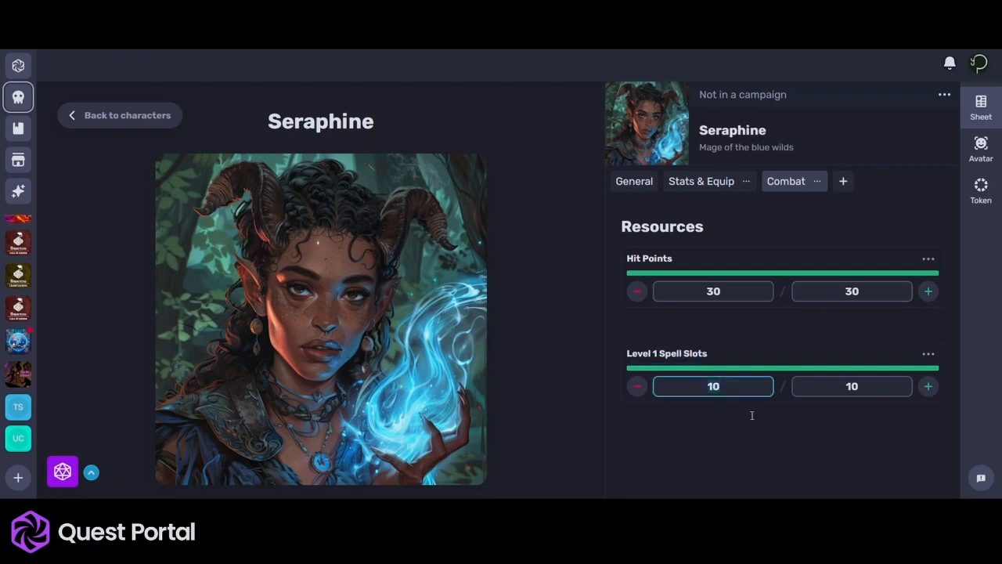
text(2)
click(831, 389)
text(2)
- Set the current and maximum values of Level 1 Spell Slots to 3
click(692, 390)
text(3)
click(857, 386)
text(3)
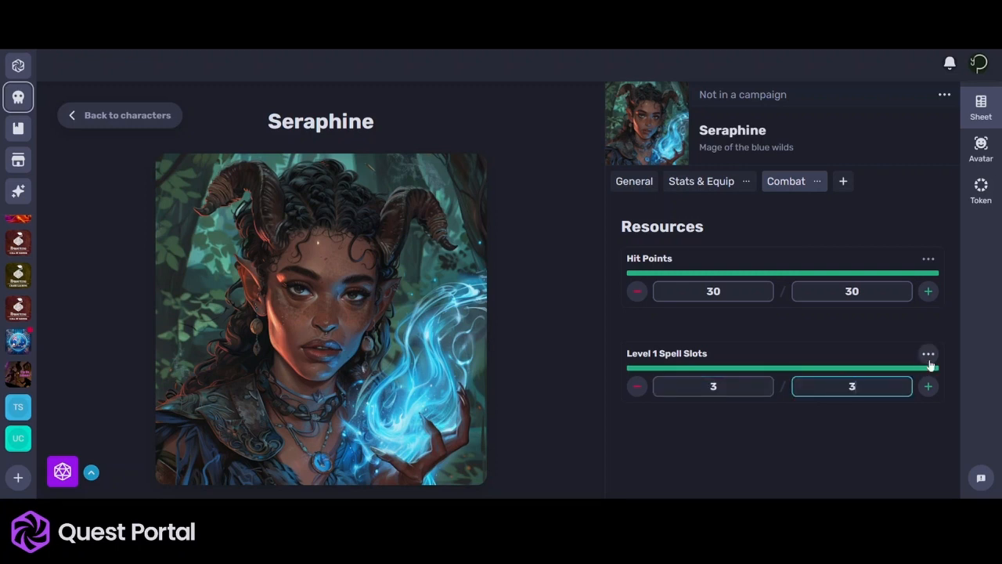
- Hide the bar of the Level 1 Spell Slots widget and remove the blank line above it
click(928, 356)
click(908, 378)
mouse_move(737, 325)
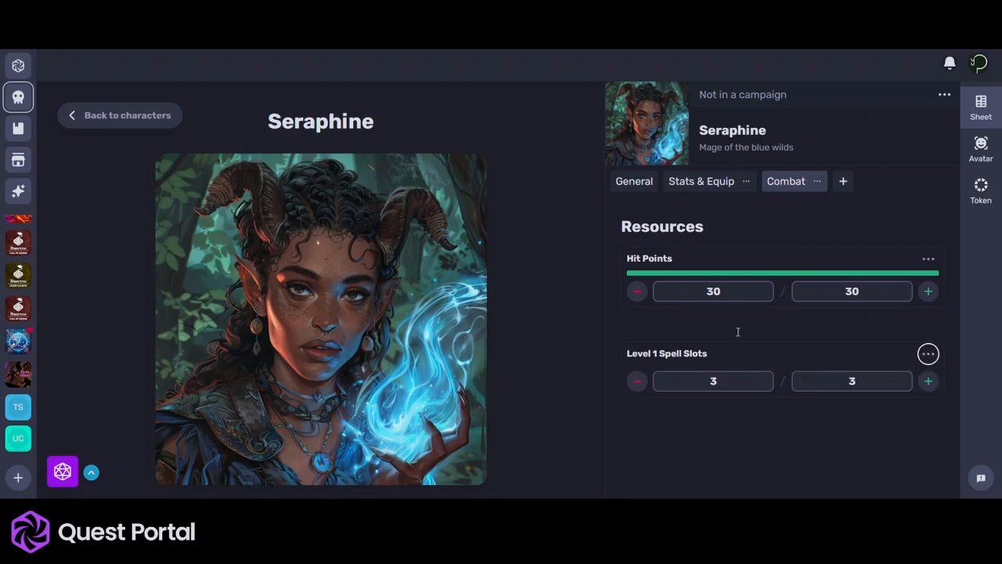
click(736, 404)
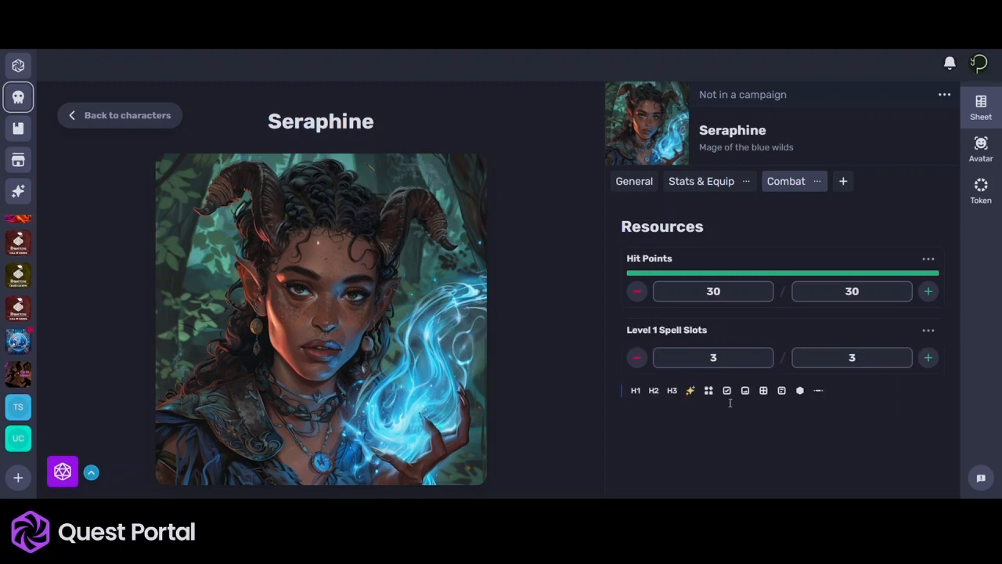
- Insert a divider line between the Hit Points and Level 1 Spell Slots widgets
click(718, 313)
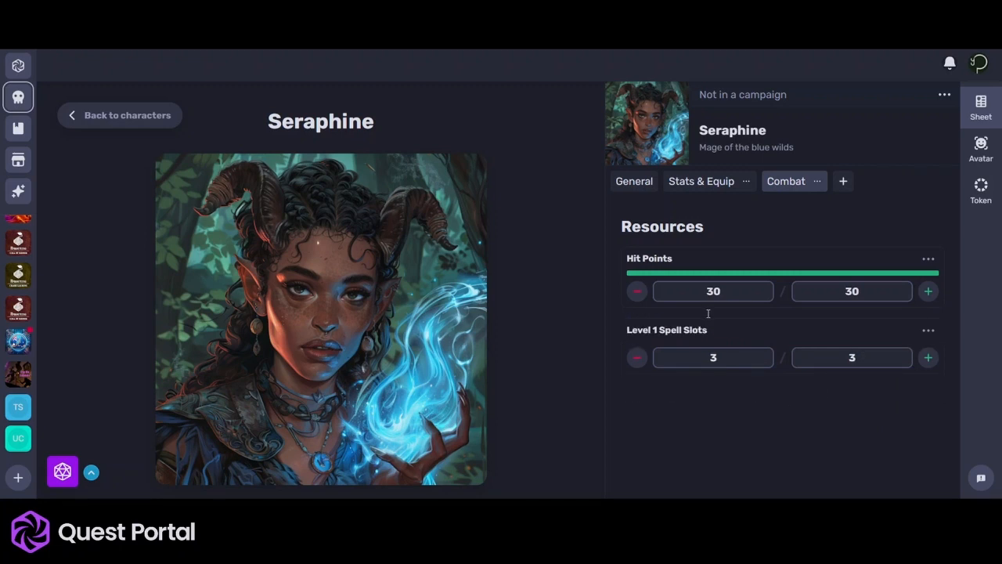
key(Return)
click(708, 314)
click(684, 334)
click(669, 321)
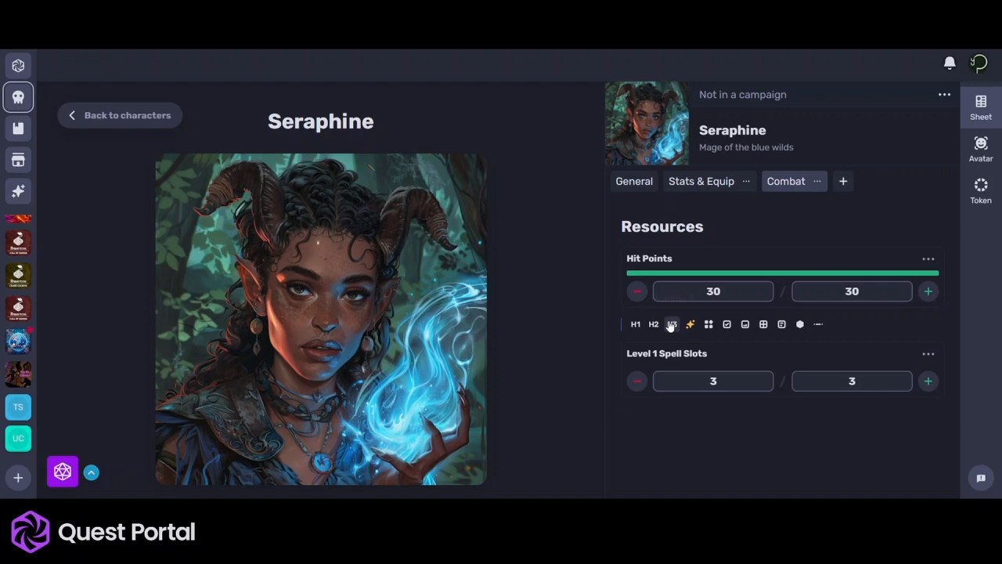
click(818, 324)
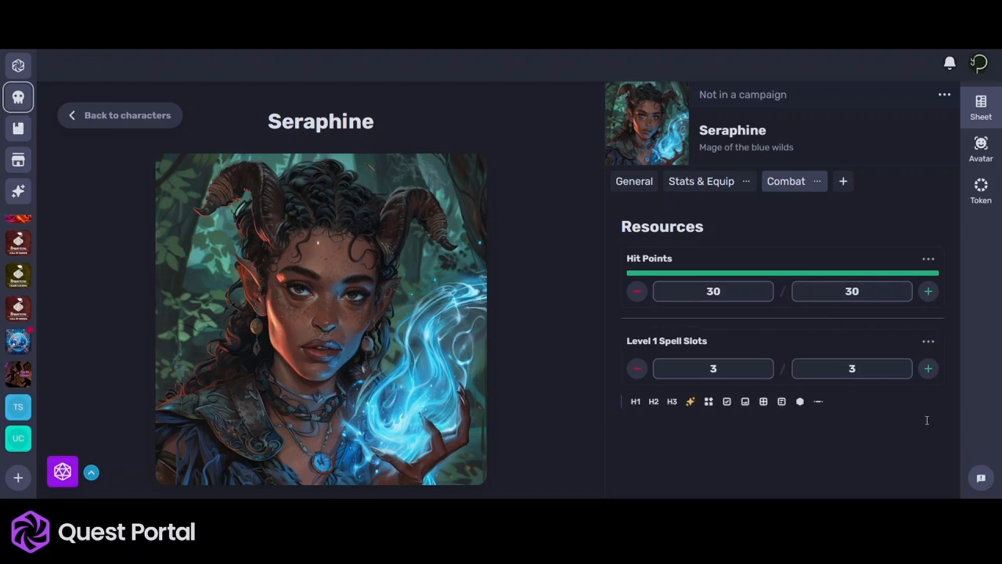
- Write the spell name "Blue Darts" in bold below the Level 1 Spell Slots widget
text(Blue Darks)
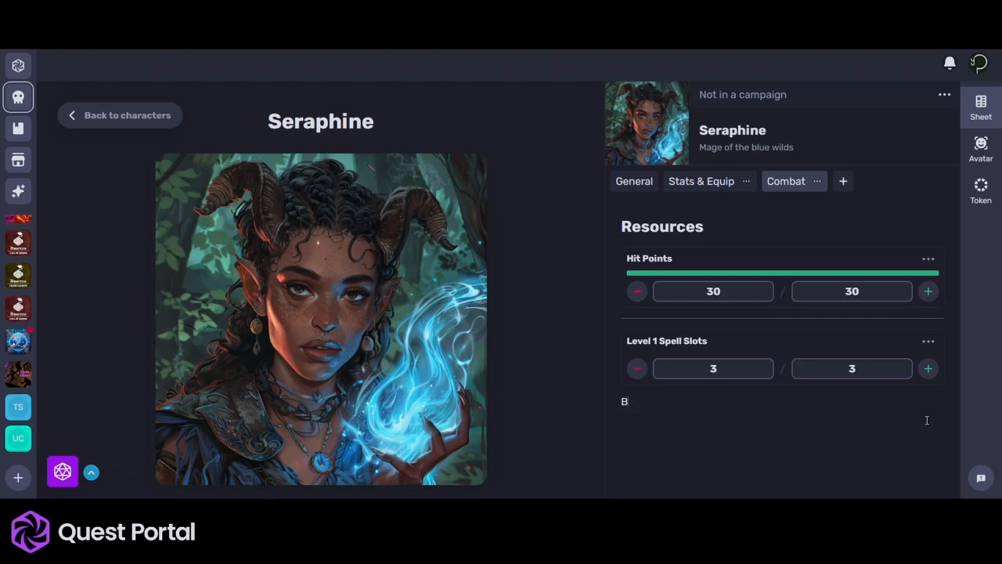
key(BackSpace)
key(BackSpace)
drag(682, 407, 613, 407)
key(ctrl+b)
- Add the line "1 Turn. Touch. Lvl 1." under Blue Darts and italicise it
click(736, 467)
text(1 Turn. Touch)
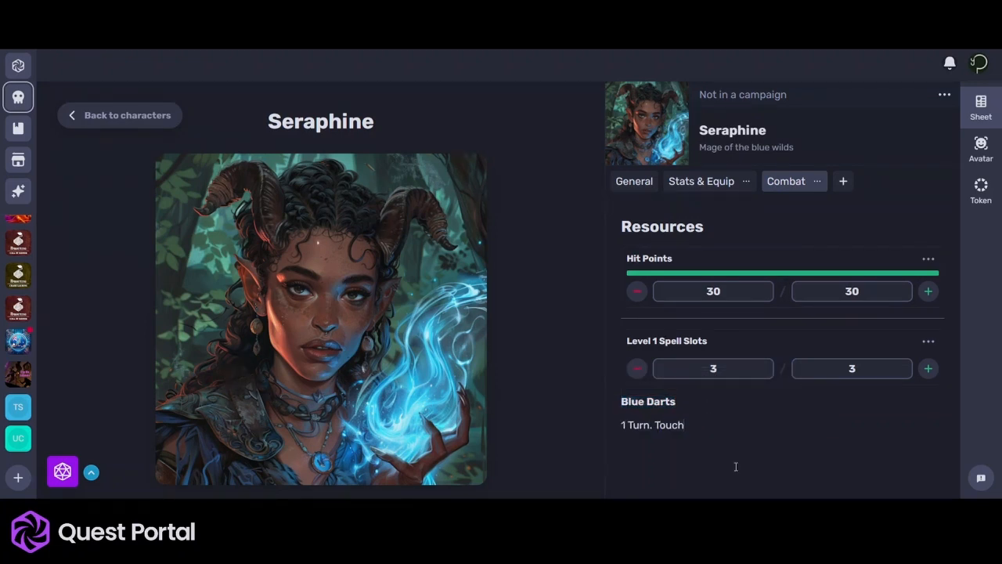
text(Lvl 1.)
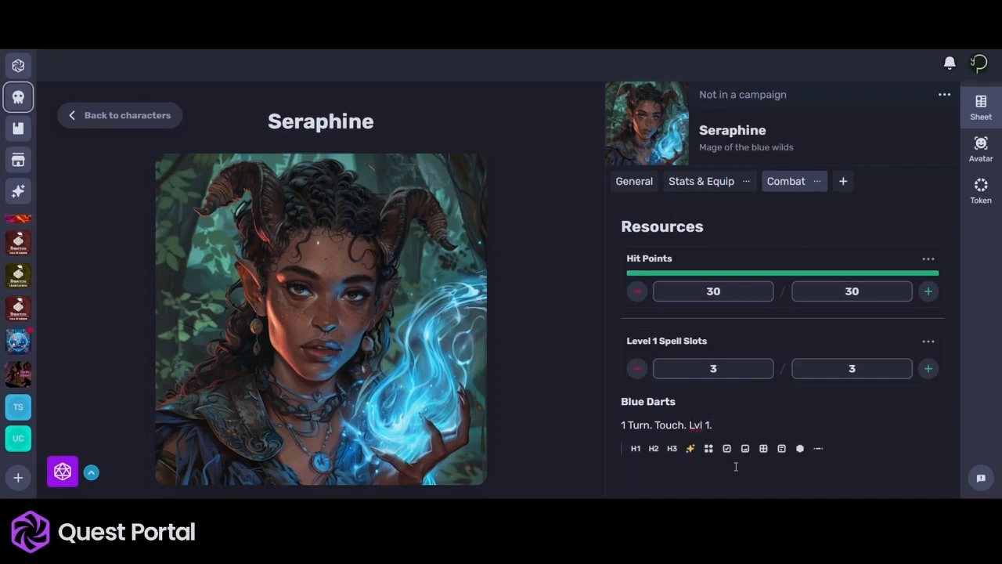
triple_click(718, 425)
click(679, 402)
- Add the spell description "Blue Darts shot from your fingers and smash into your enemy, causing electrical/fire damage." under the italic line
text(Blue Darts shot from )
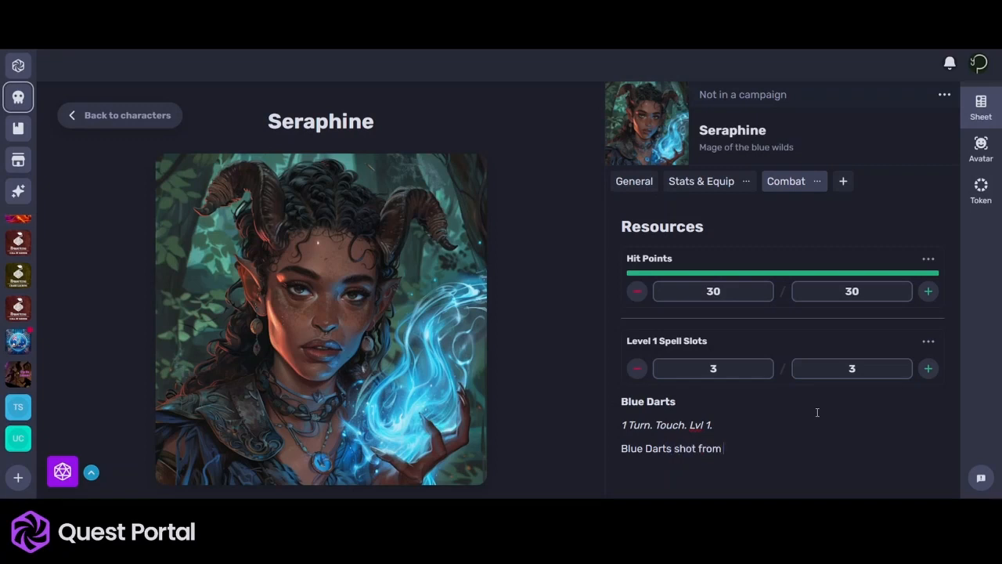
text(your fingers and smash into your enemy for)
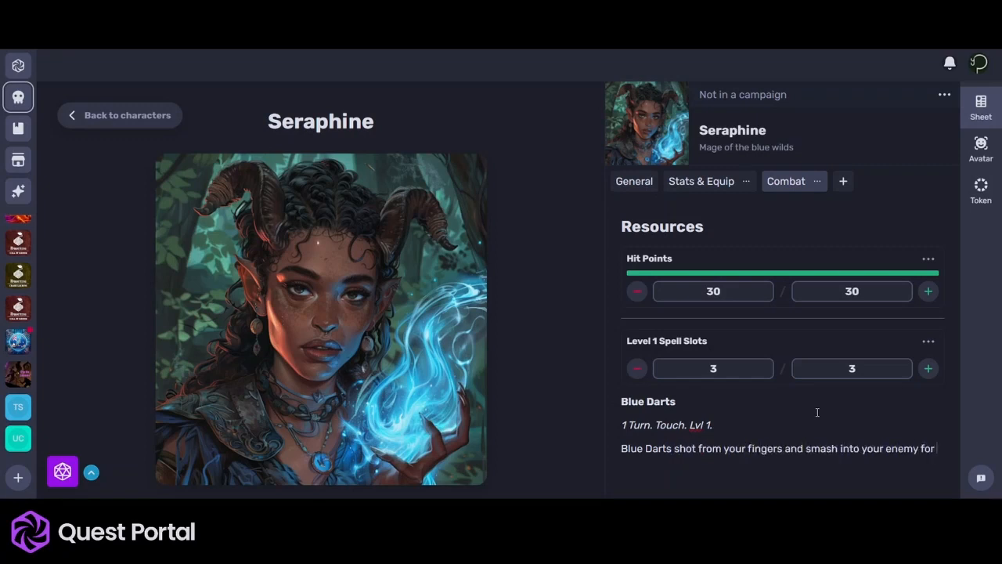
key(BackSpace)
text(, causing electrical/he)
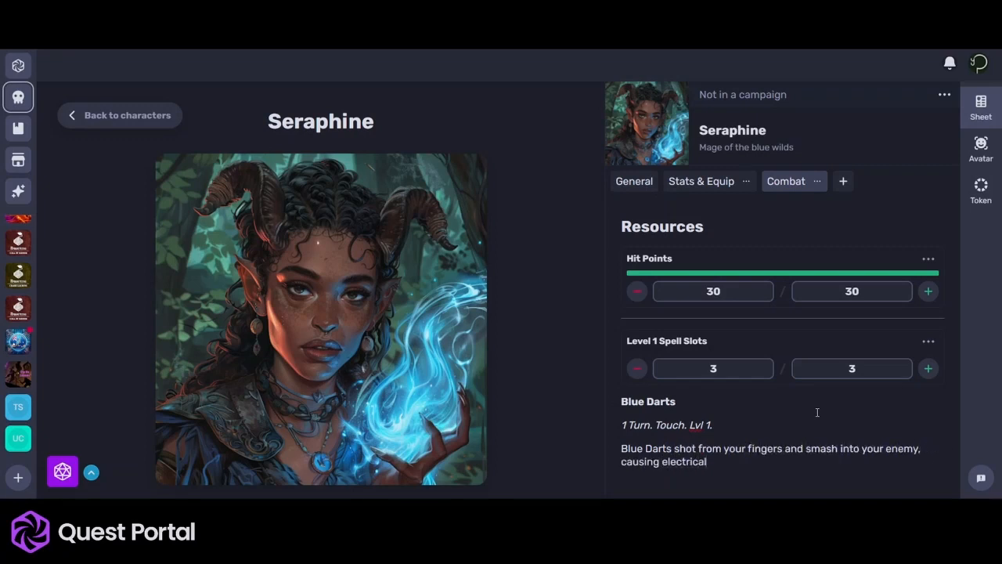
key(BackSpace)
key(BackSpace)
text(fire damage.)
key(Return)
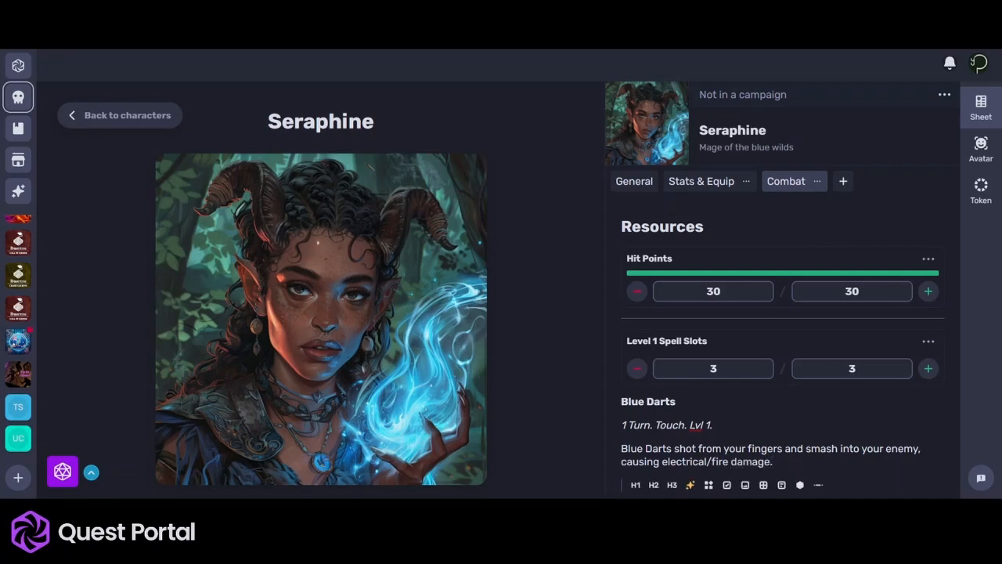
- Insert a roll button named Attack with the formula 1d20+5 below the Blue Darts description
click(800, 485)
drag(577, 394, 539, 396)
drag(597, 359, 535, 363)
text(Attack)
double_click(569, 398)
key(Right)
text(+)
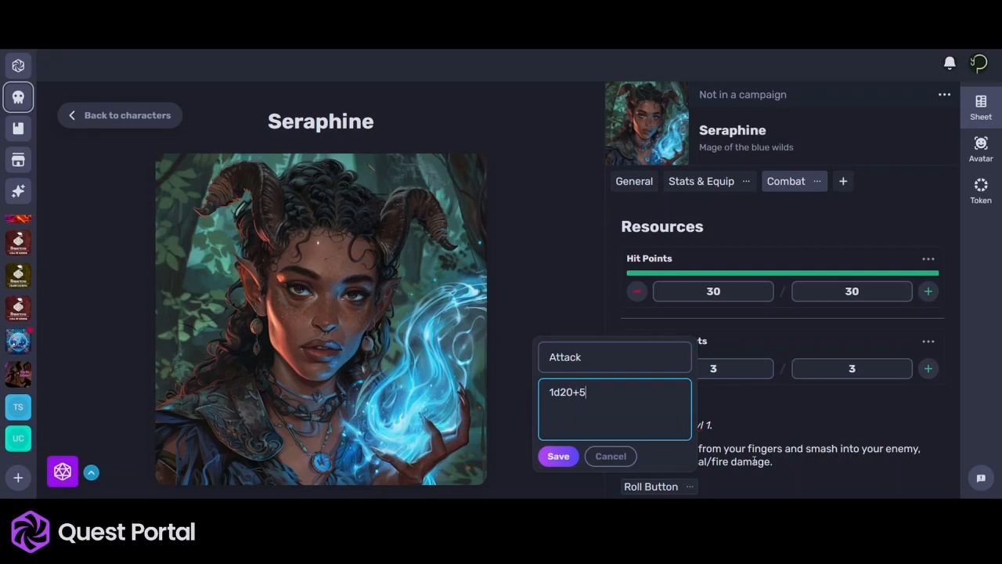
click(559, 457)
- Add a second roll button named Damage with the formula 2d6+4 beside Attack, and roll both buttons to test them
text([[2d6+4]])
click(726, 486)
click(750, 411)
triple_click(650, 356)
text(Damage)
click(595, 456)
click(640, 487)
click(704, 486)
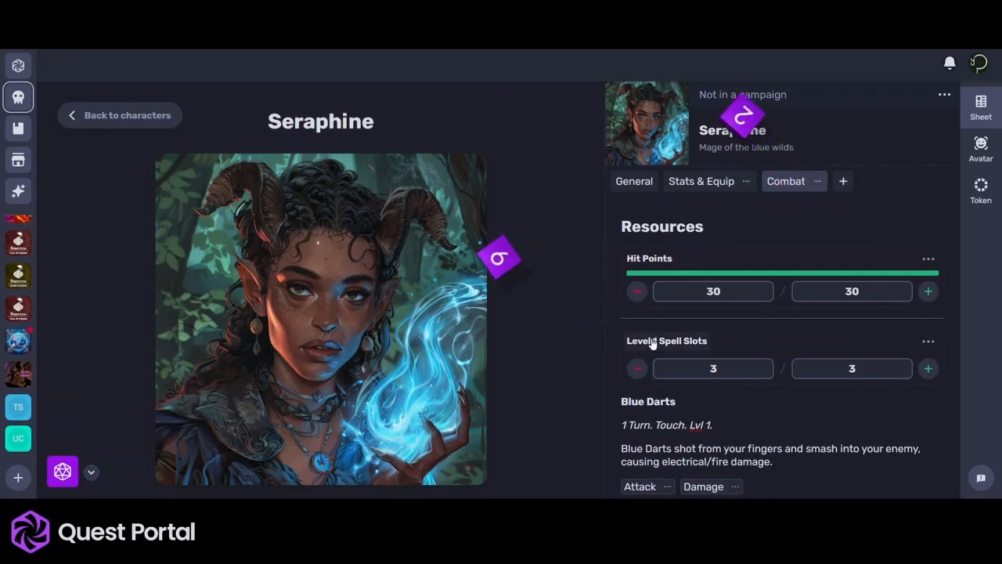
- Add a boxed note below the roll buttons reading "On a critical, Blue Darts turn into Blue Missiles. Double the amount of damage rolled."
key(Return)
scroll(811, 474, down, 1)
drag(622, 260, 649, 373)
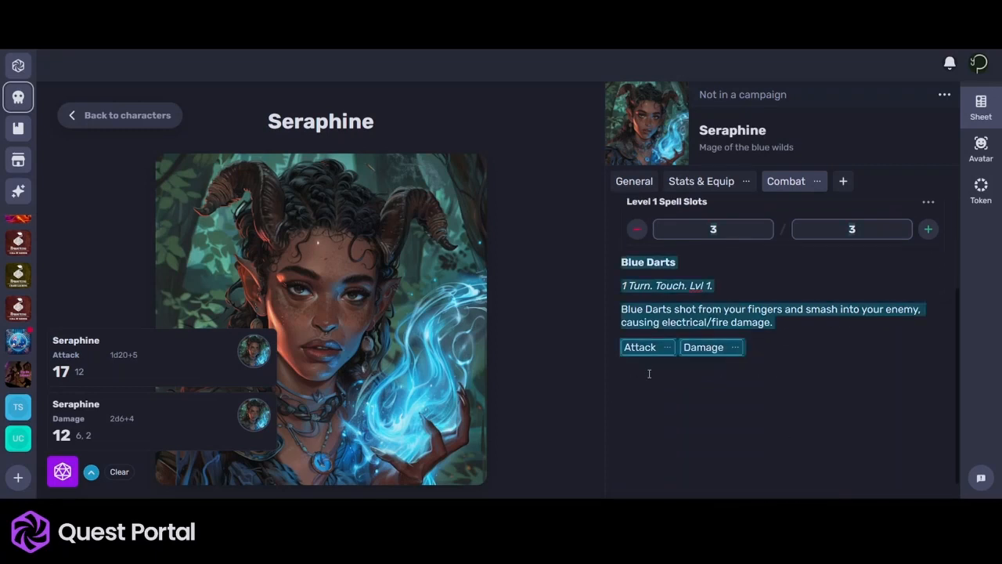
click(649, 374)
click(780, 372)
text(On a critical, t)
key(BackSpace)
text(Blue Darts turn into Blue Mi)
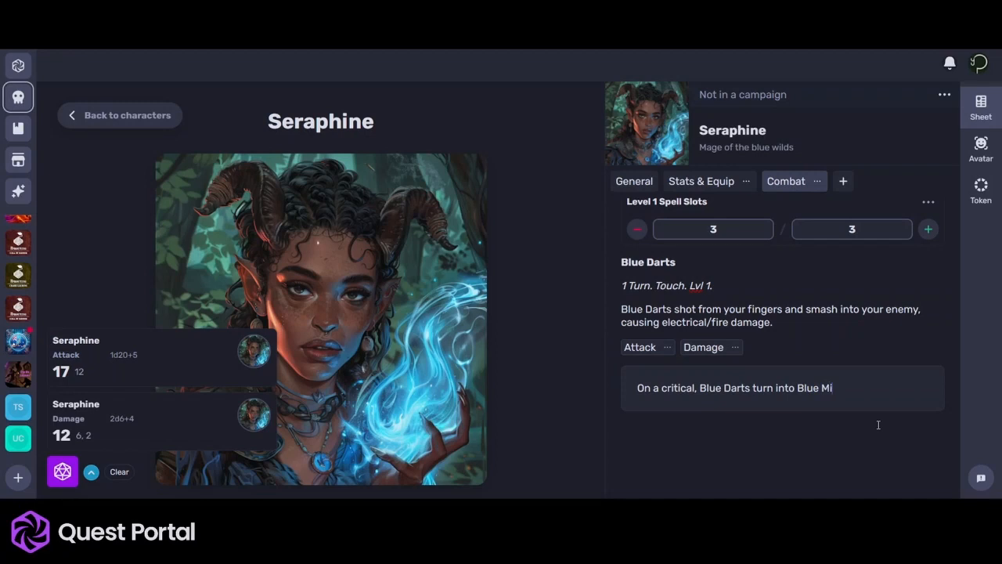
text(ssiles. Double the amou)
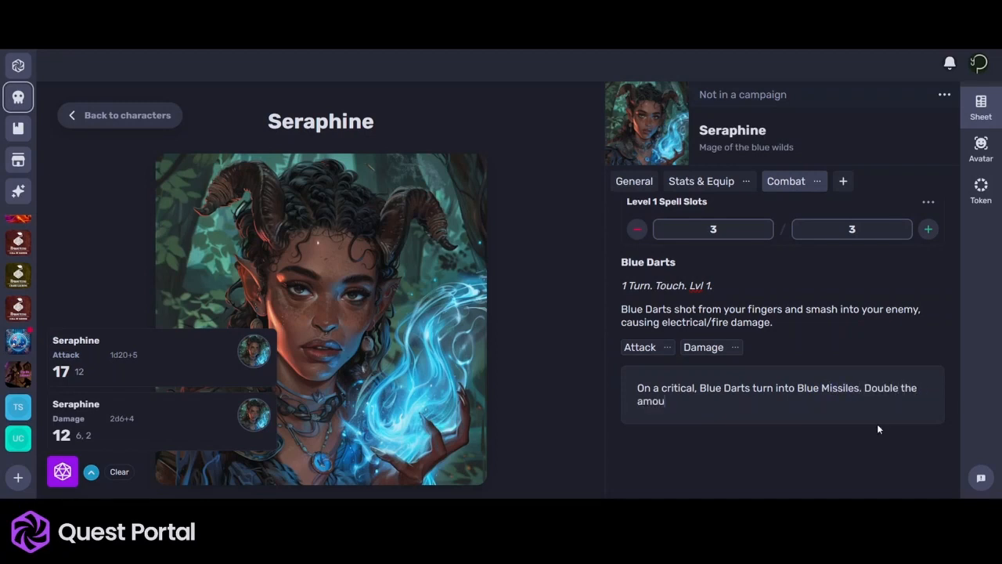
text(nt of damage rolled.)
- Italicise the word "rolled." at the end of the boxed critical note
drag(764, 401, 731, 401)
key(ctrl+i)
click(790, 408)
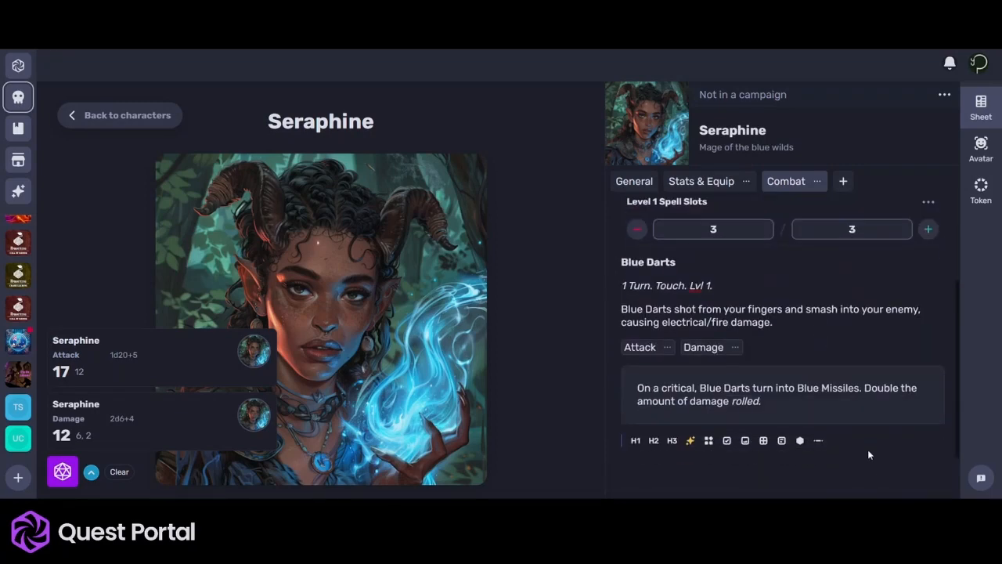
- Review the finished sheet by looking through the Stats & Equip page and the General page
scroll(742, 219, up, 3)
click(716, 187)
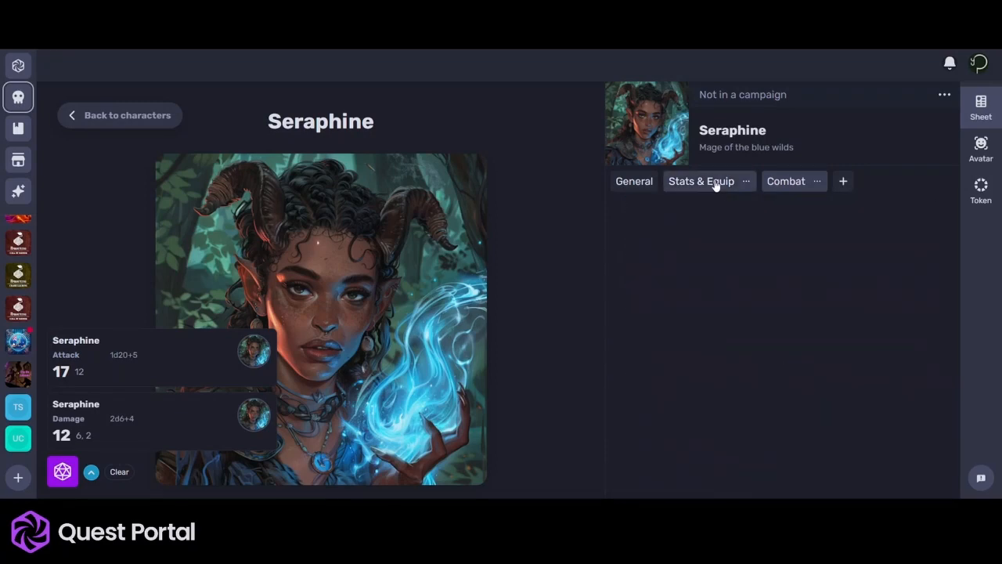
scroll(832, 271, down, 2)
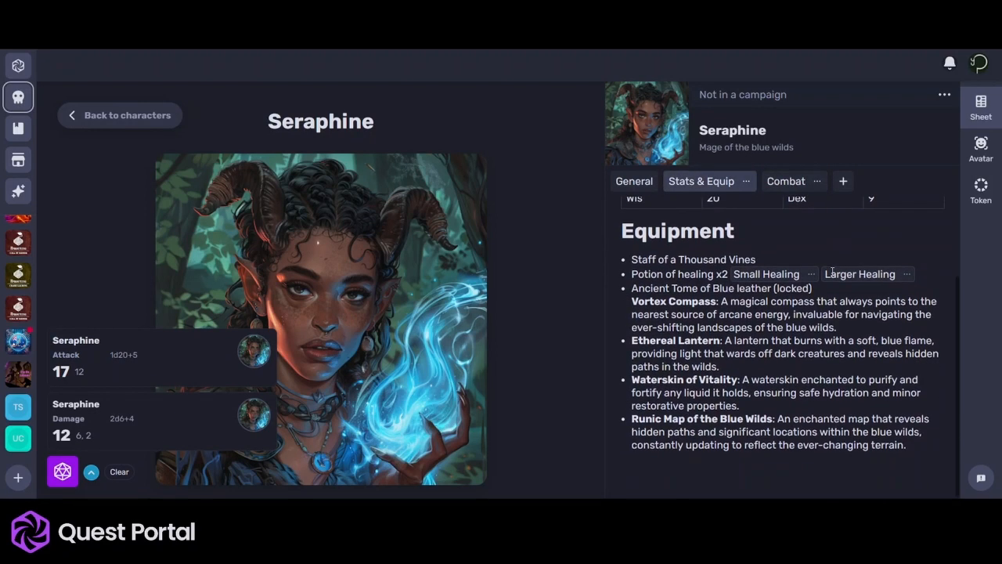
scroll(783, 250, up, 2)
click(634, 181)
scroll(817, 277, down, 1)
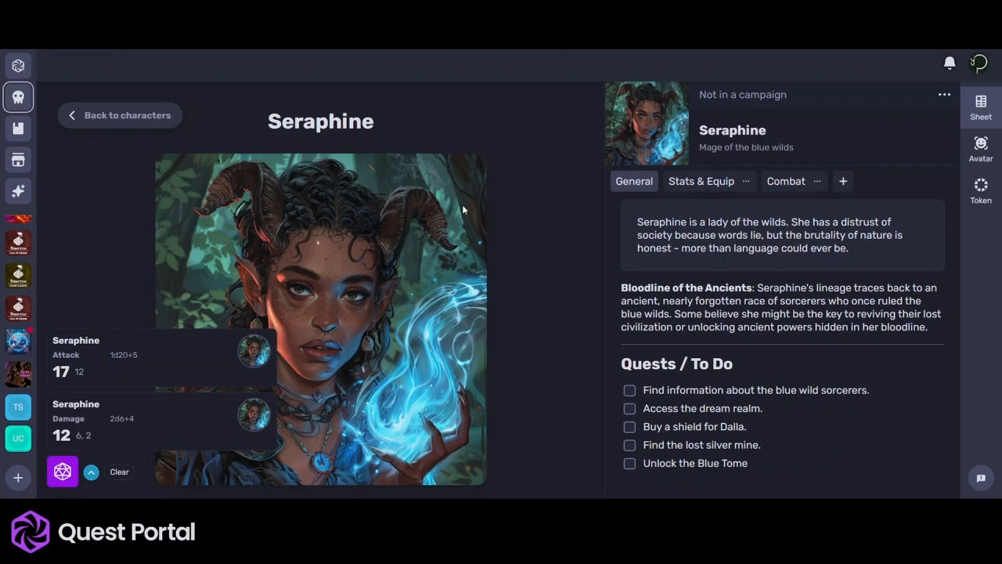
- Collapse the dice roll history and return to the list of characters
click(90, 471)
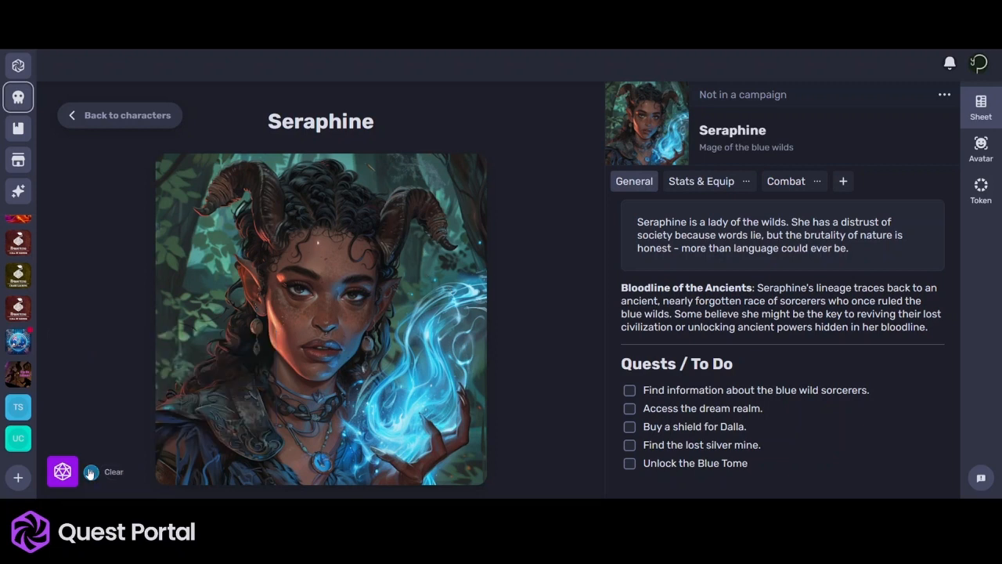
click(138, 118)
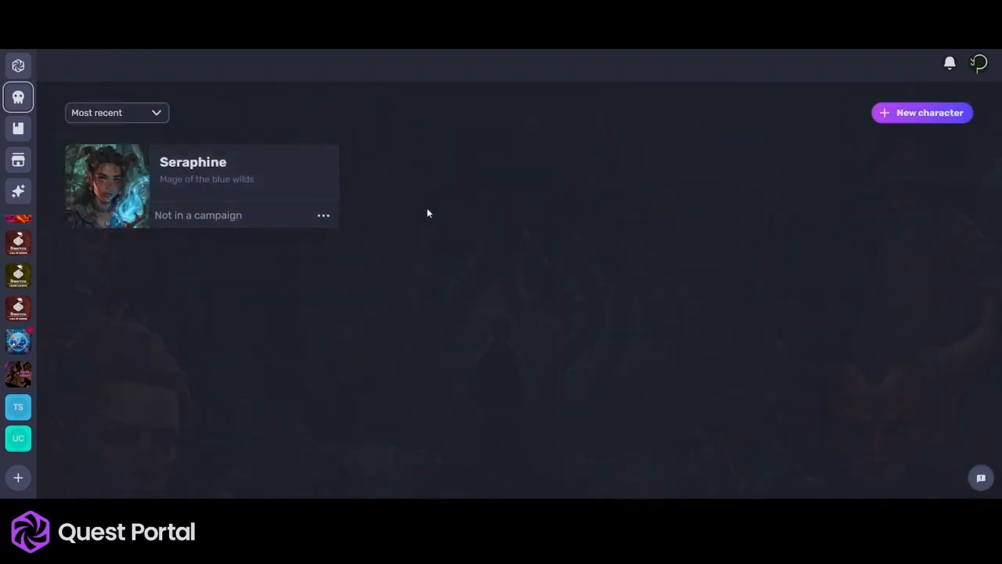